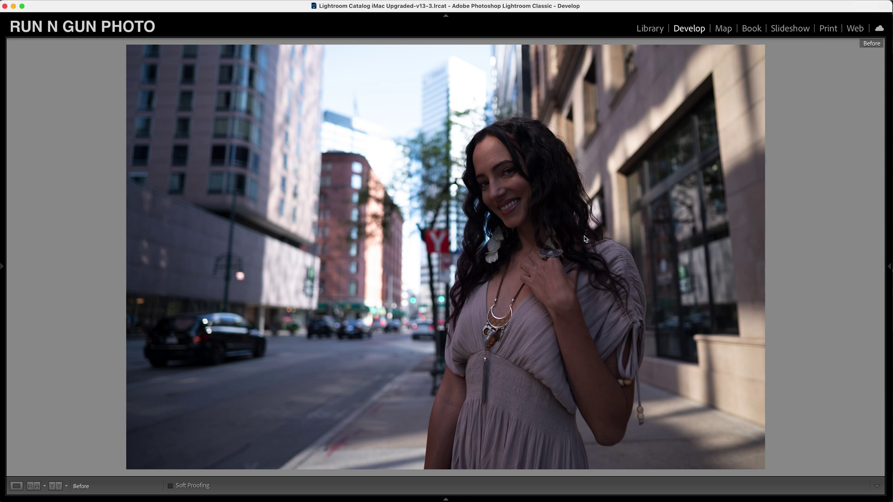
Step: Compare the edited color portrait with its original, unedited version
key("backslash")
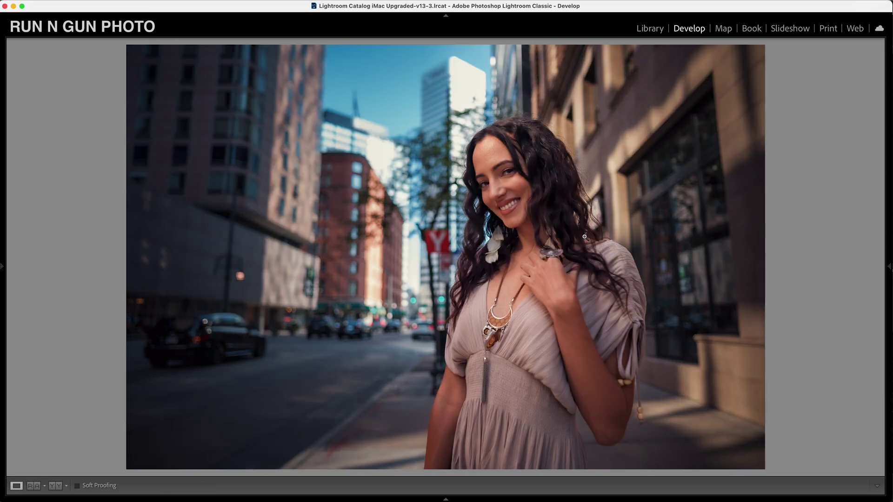
key("backslash")
key("backslash")
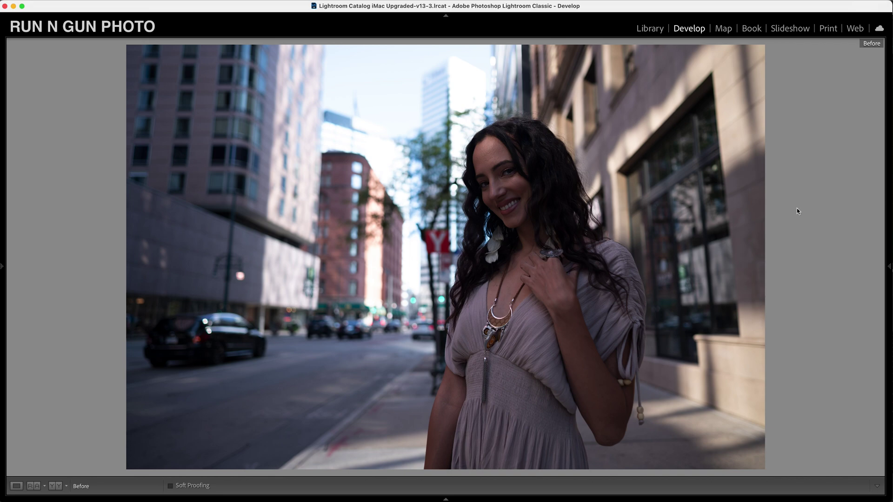
Step: Show the editing panels and the filmstrip, and compare the two black-and-white copies of the portrait
key("F8")
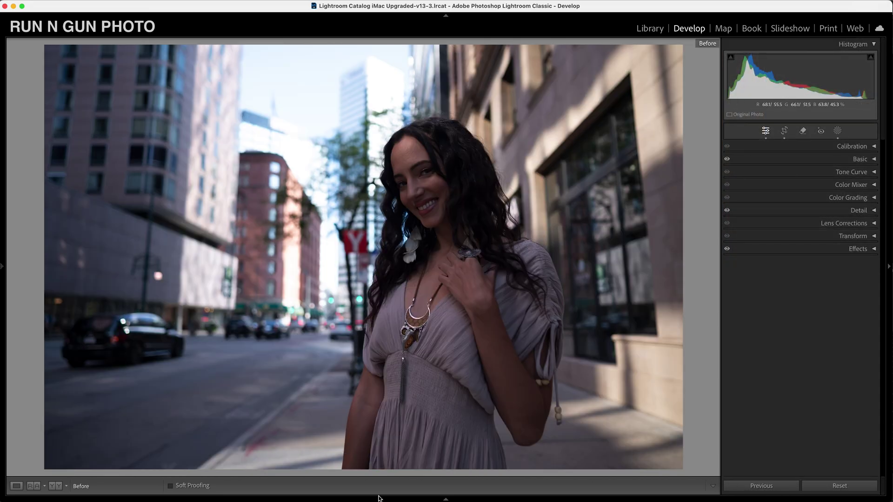
key("F6")
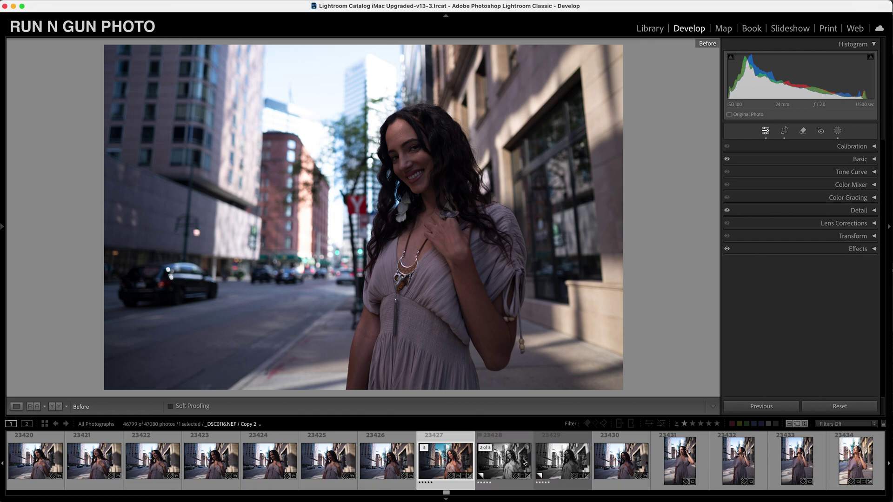
left_click(553, 464)
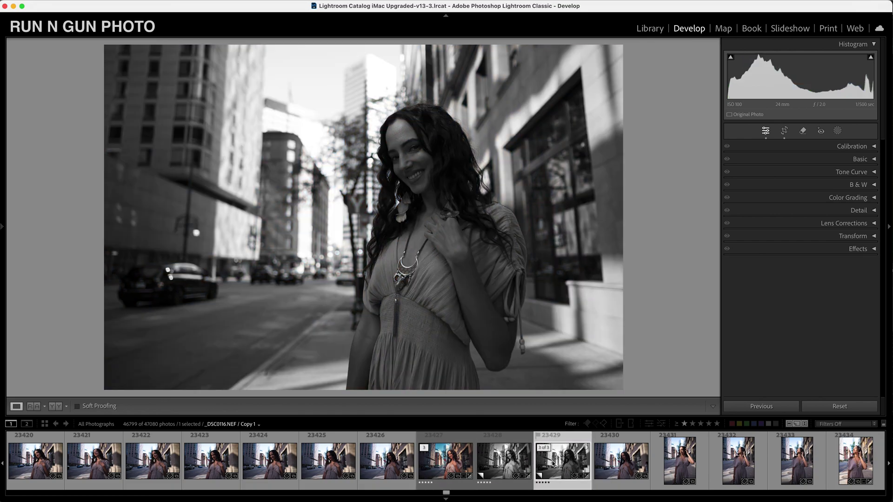
key("Right")
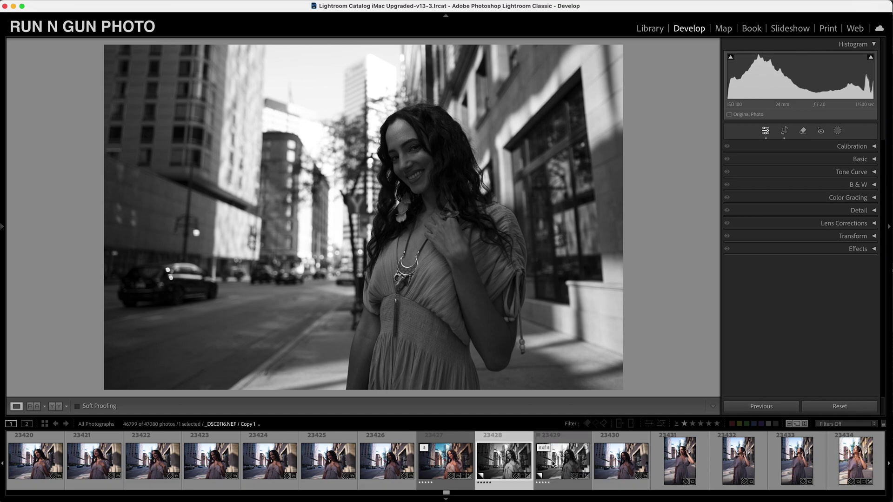
key("Right")
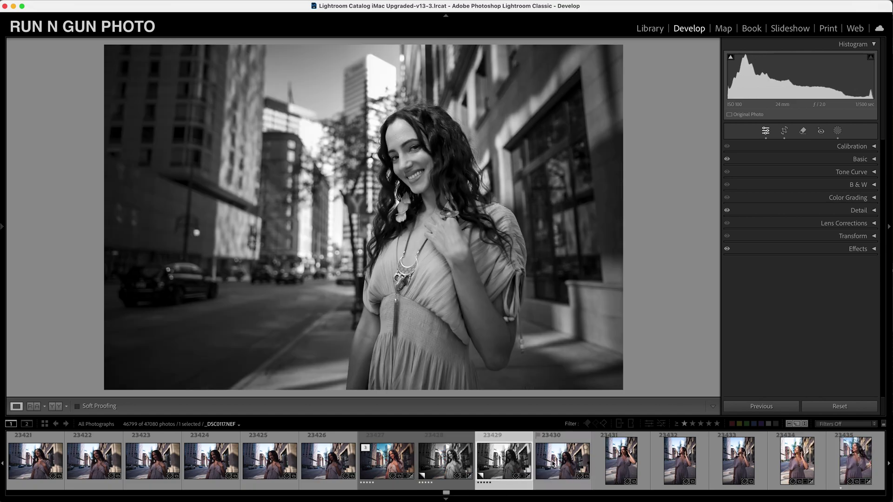
key("Left")
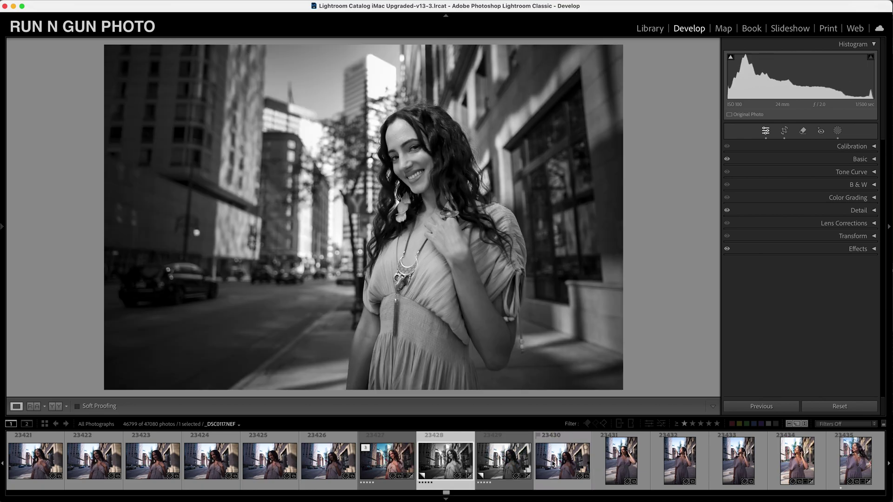
key("Right")
key("Left")
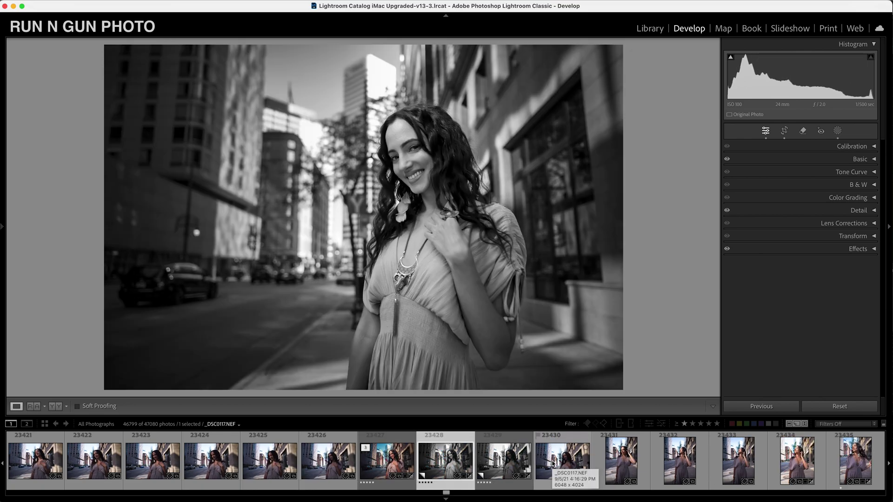
key("Right")
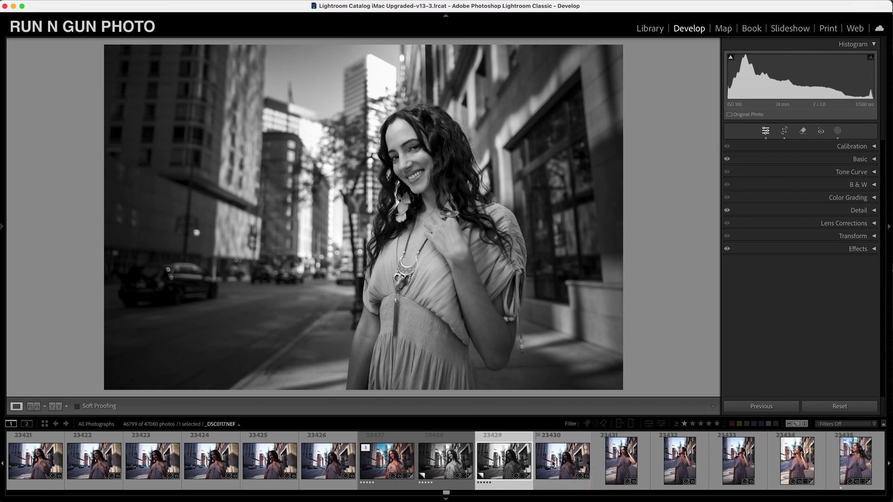
key("Left")
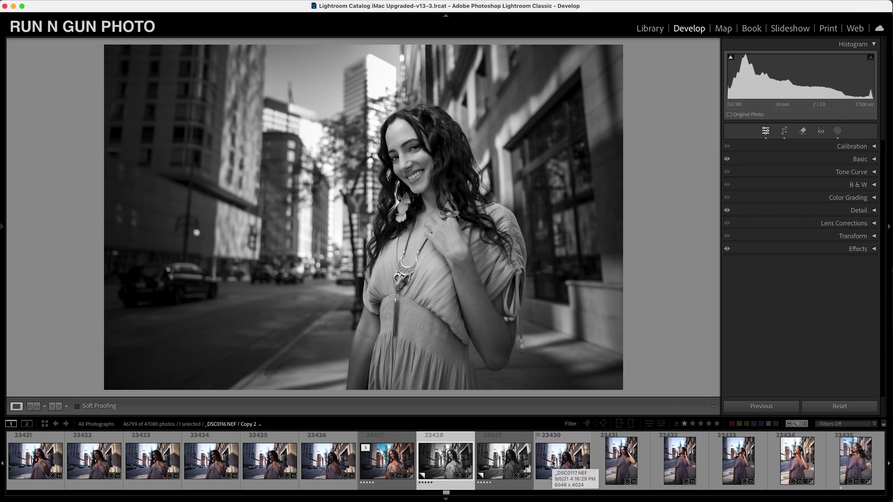
Step: Open the masks of the color version _DSC0116.NEF and review the mask types available for a new mask
left_click(393, 461)
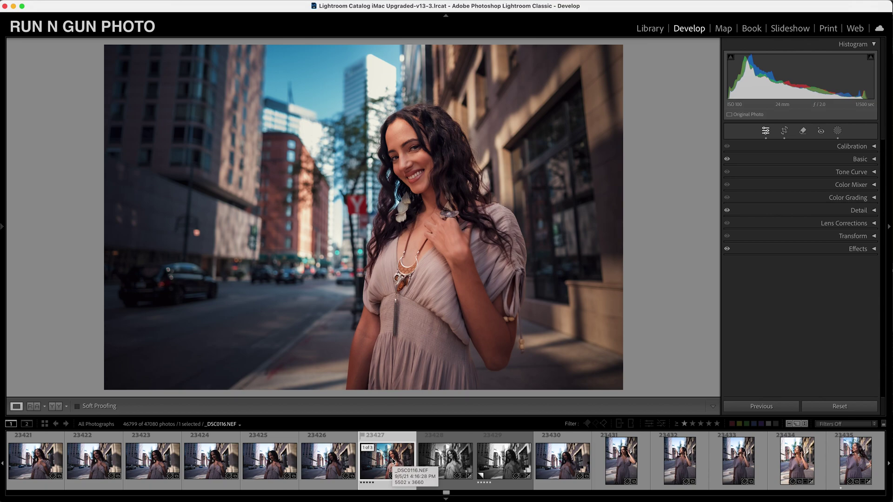
left_click(837, 131)
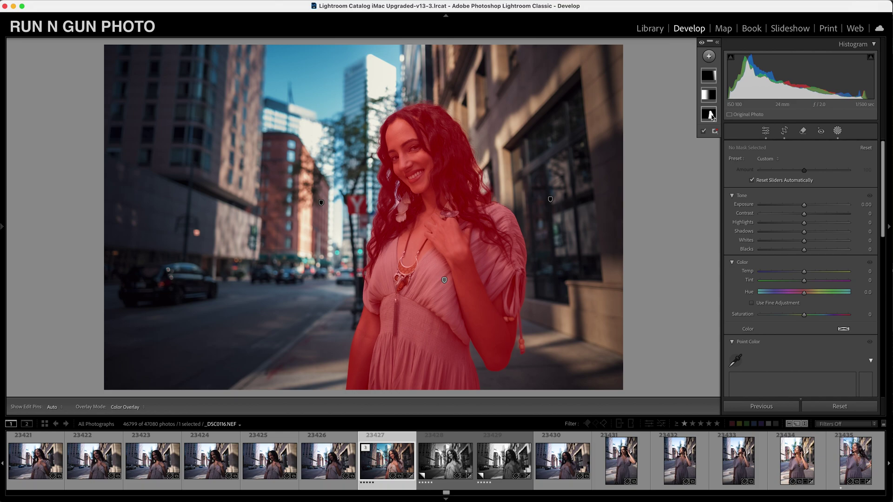
left_click(709, 56)
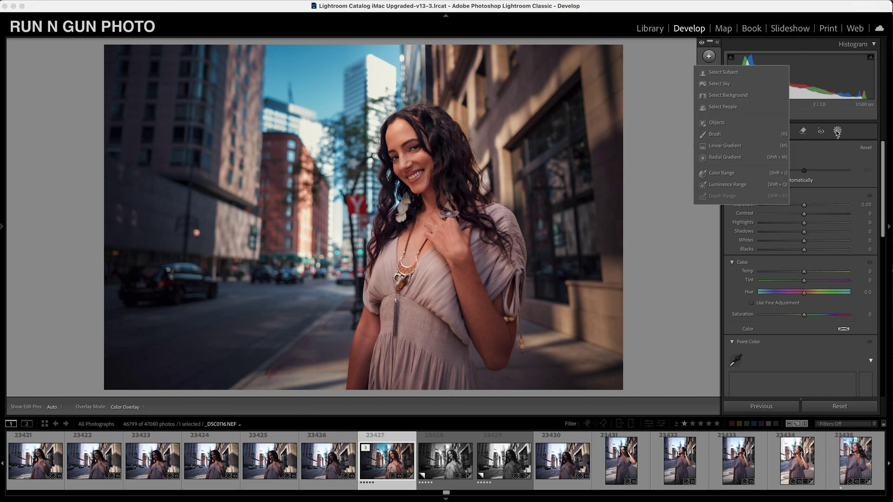
left_click(709, 57)
mouse_move(709, 115)
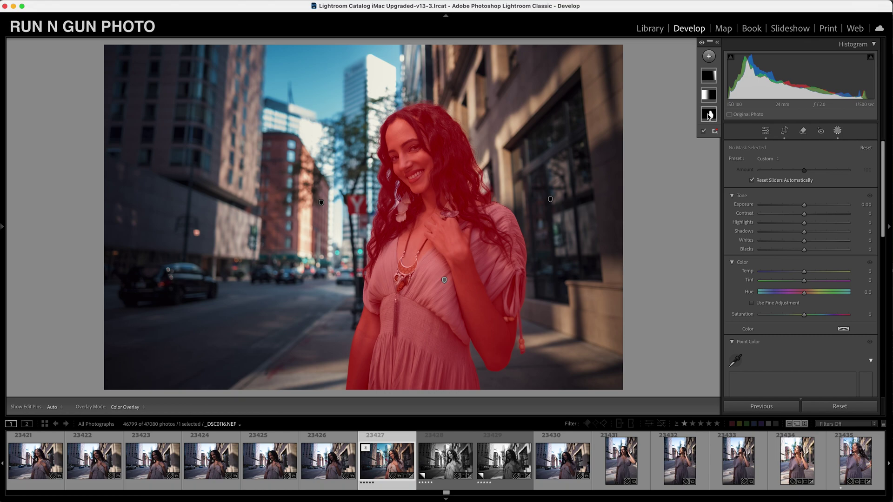
left_click(710, 58)
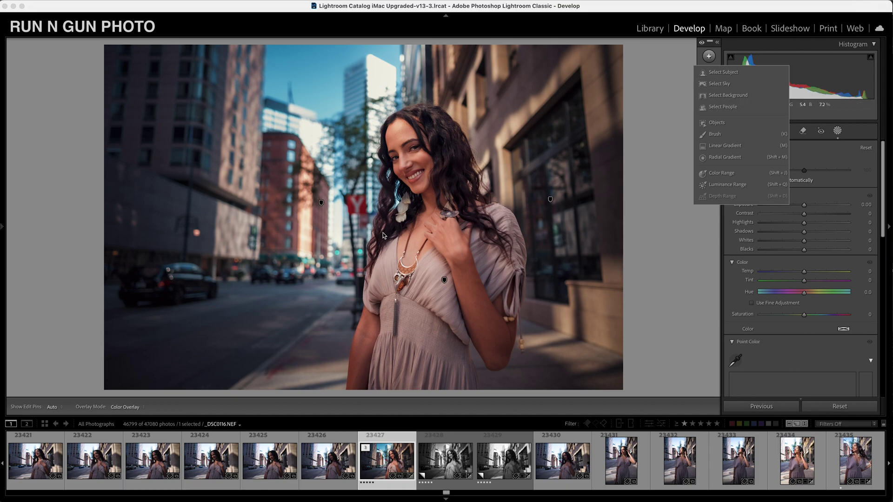
left_click(445, 280)
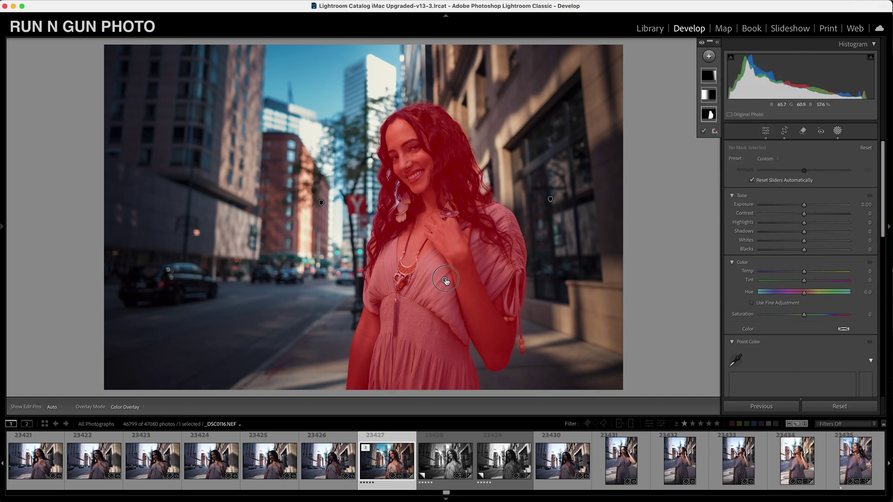
Step: Select the existing subject mask on the woman and inspect the masked area up close around her face and hair
left_click(445, 281)
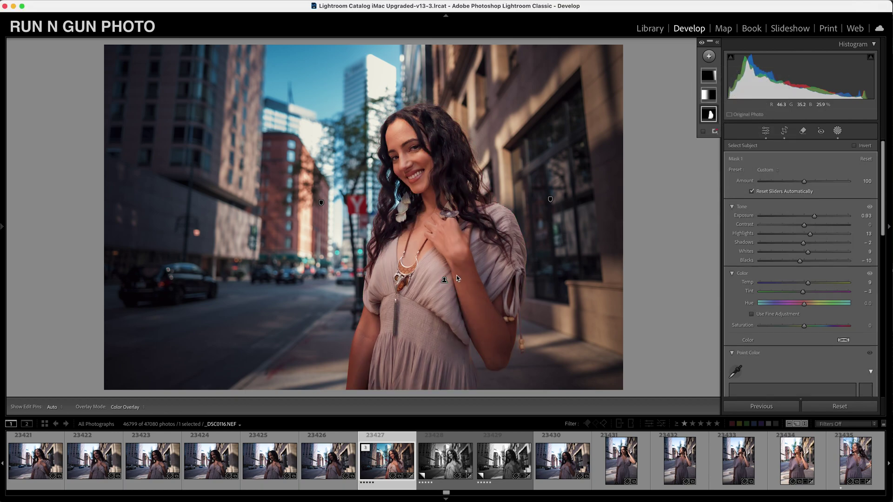
mouse_move(445, 283)
mouse_move(717, 119)
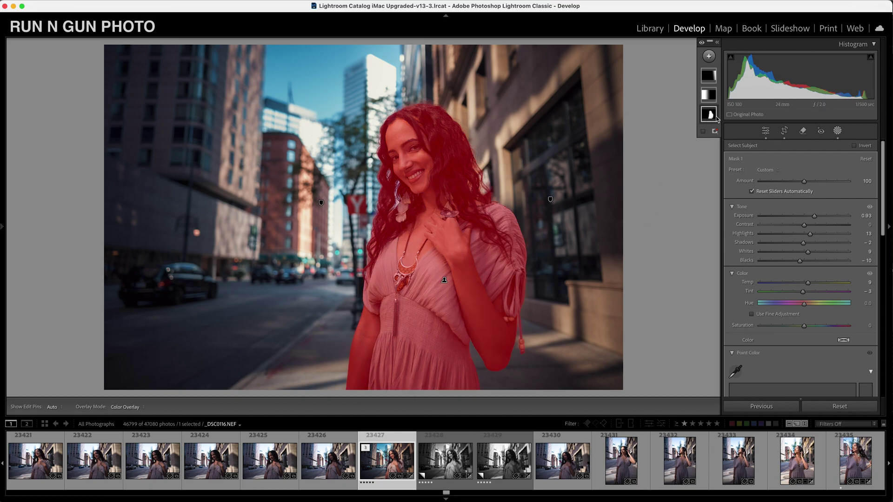
key("z")
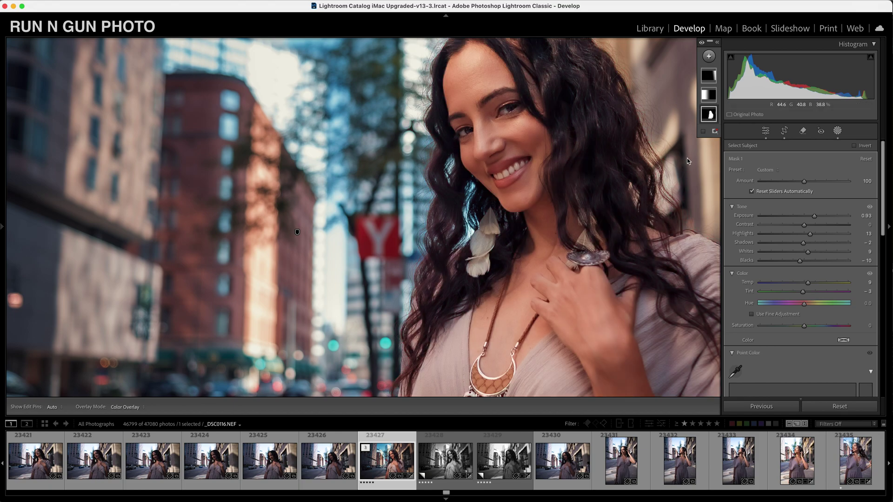
key("z")
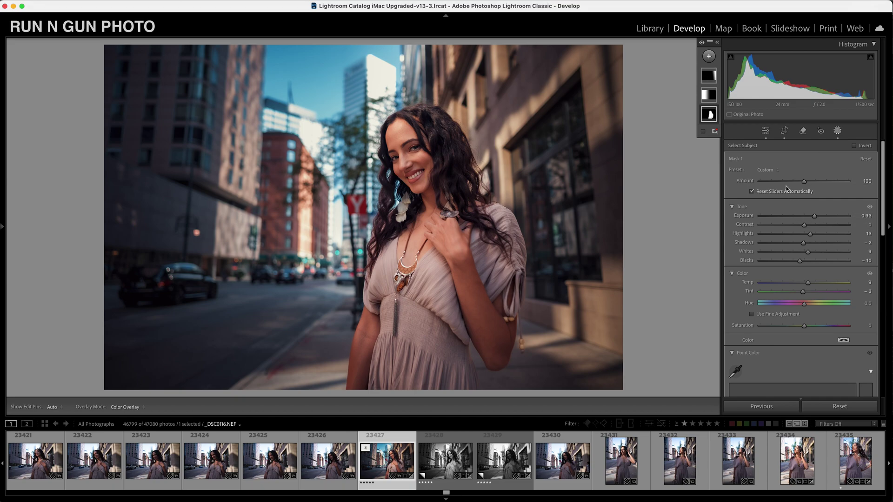
Step: Fine-tune the subject mask by setting Amount to 105, Exposure to 0.92 and Highlights to 14
left_click(702, 43)
mouse_move(710, 94)
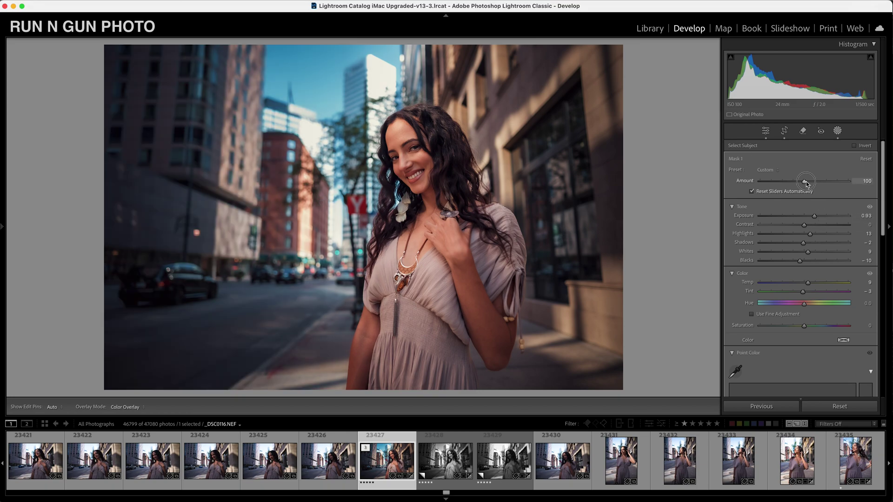
mouse_move(806, 181)
left_mouse_down()
mouse_move(759, 184)
mouse_move(807, 183)
left_mouse_up()
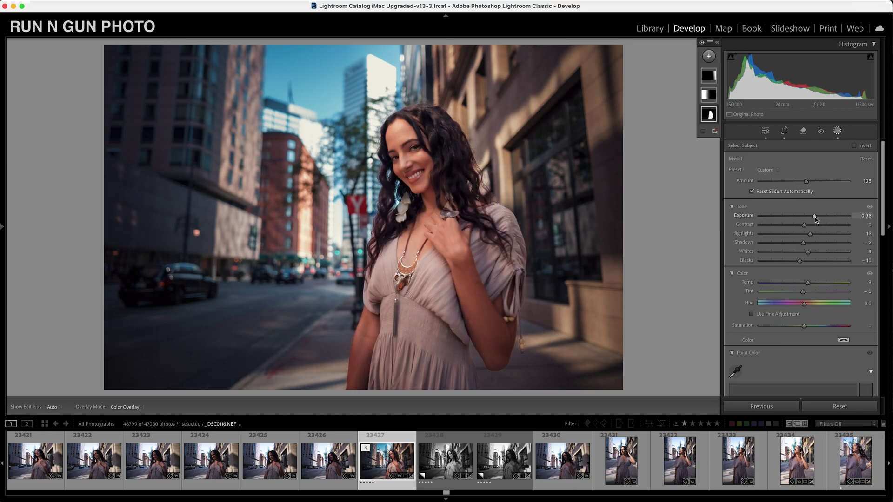
mouse_move(815, 217)
left_mouse_down()
mouse_move(806, 216)
mouse_move(813, 217)
left_mouse_up()
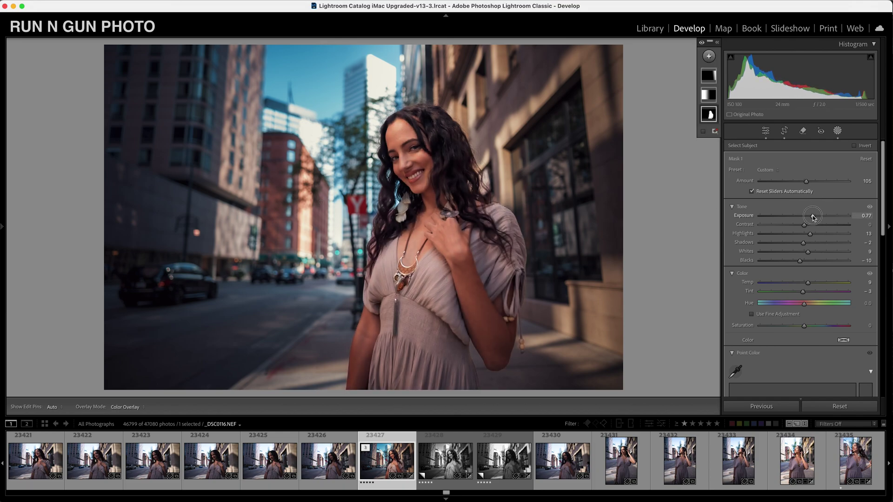
left_click_drag(813, 217, 812, 237)
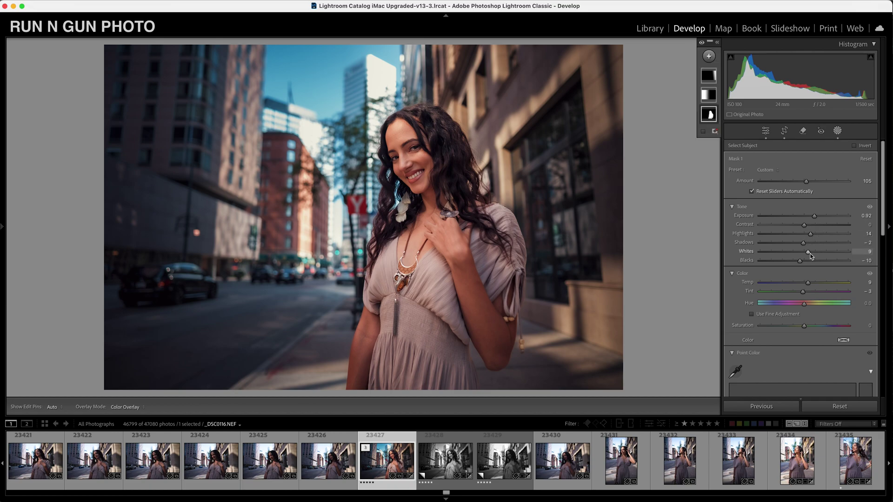
left_click_drag(801, 262, 800, 263)
mouse_move(808, 283)
left_mouse_down()
mouse_move(835, 282)
mouse_move(802, 288)
mouse_move(809, 284)
left_mouse_up()
Step: Select the linear gradient mask over the street side of the photo and shift it further left and slightly down, away from the woman
mouse_move(710, 120)
key("m")
left_click_drag(211, 202, 430, 203)
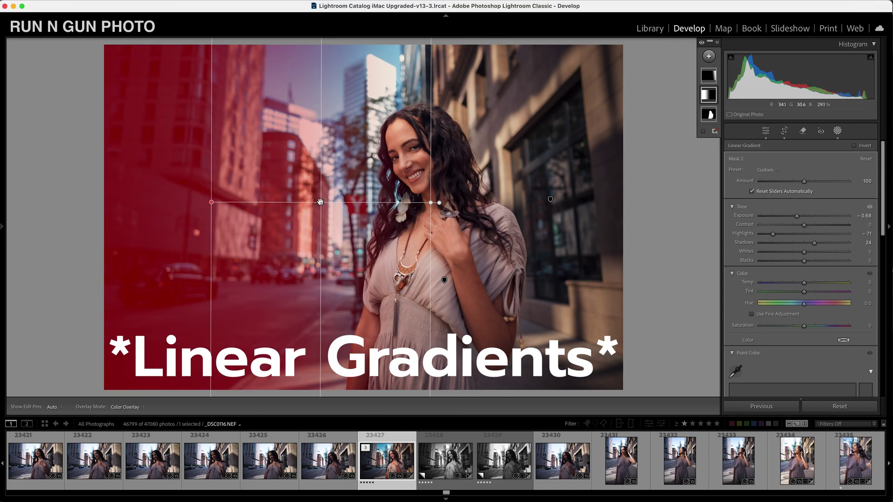
left_click_drag(321, 202, 272, 222)
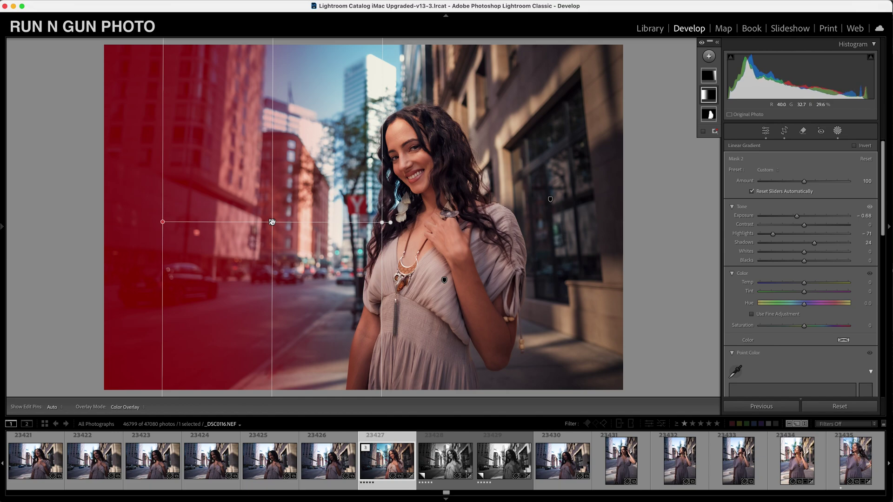
Step: Compare the unedited black-and-white copy with the edited black-and-white copy
left_click(504, 470)
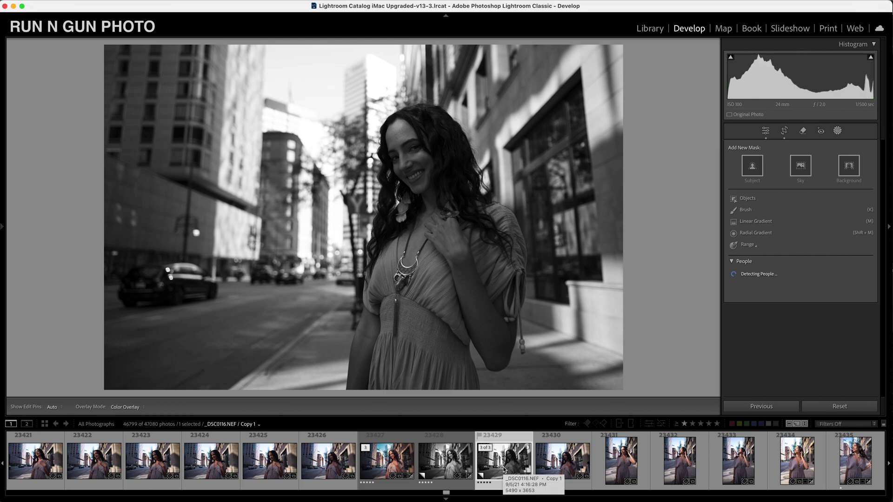
key("Left")
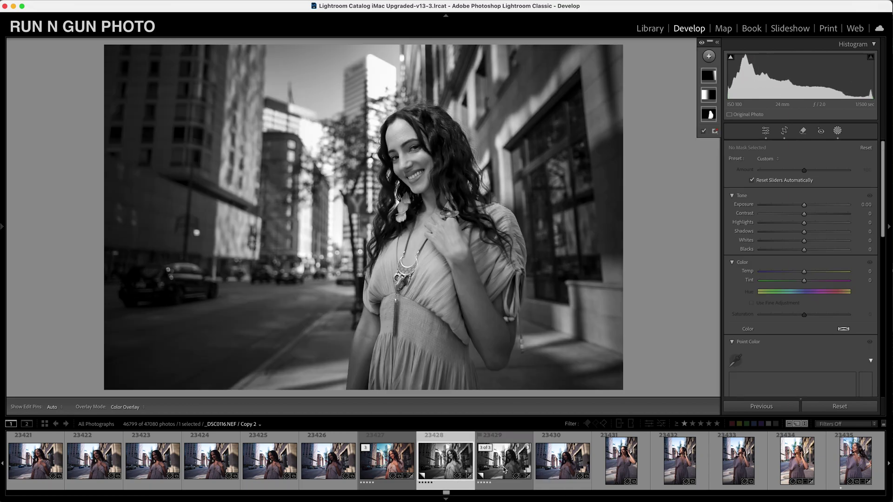
key("Right")
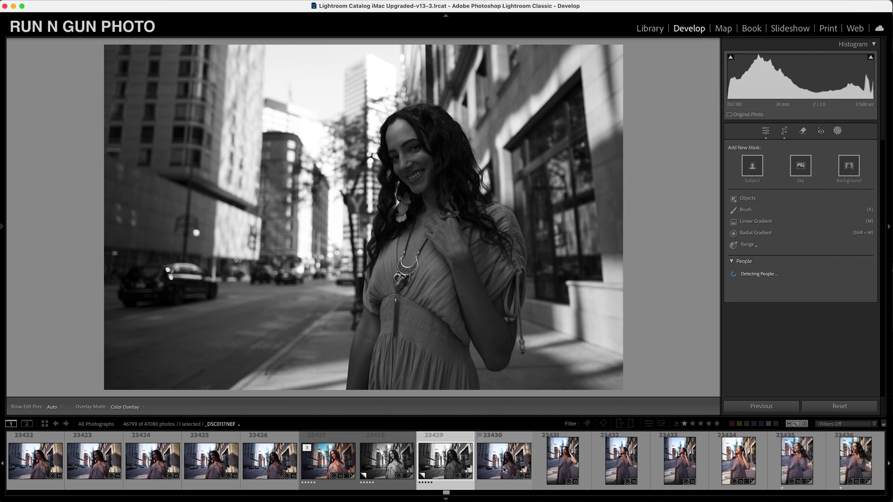
key("Left")
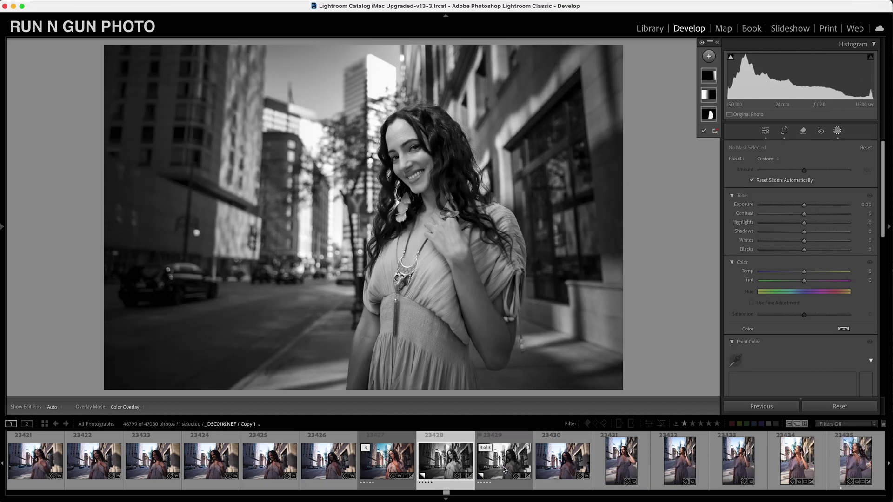
Step: Return to the color version, compare it with its original, and select the linear gradient mask over the left-hand buildings
key("Left")
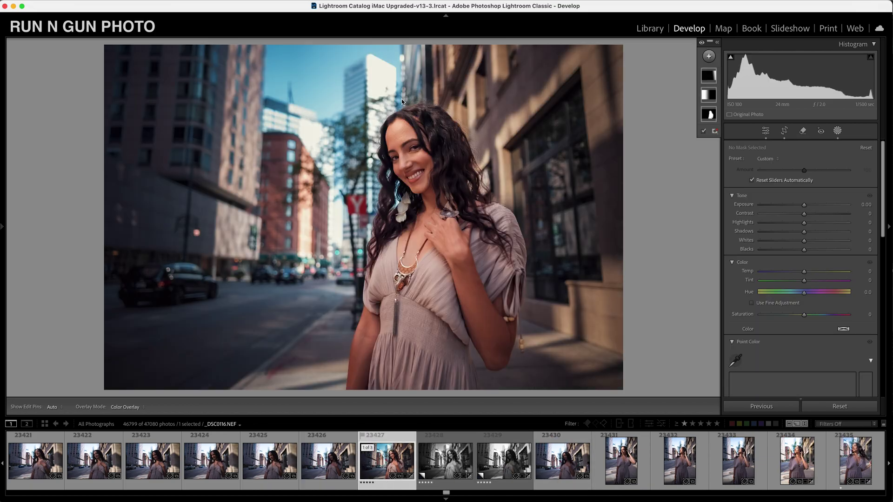
key("backslash")
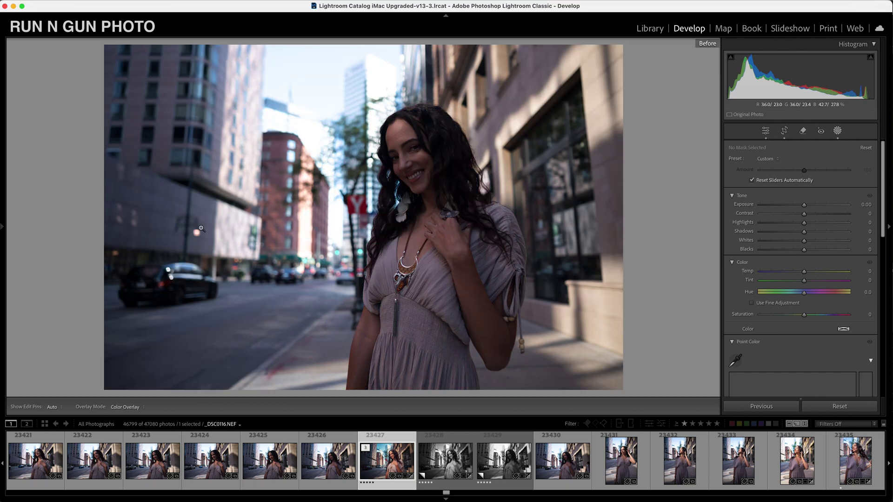
key("backslash")
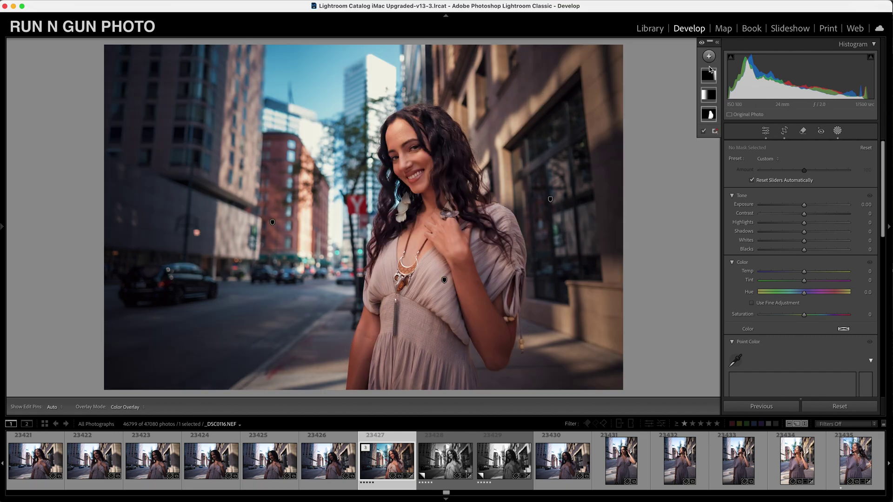
left_click(710, 96)
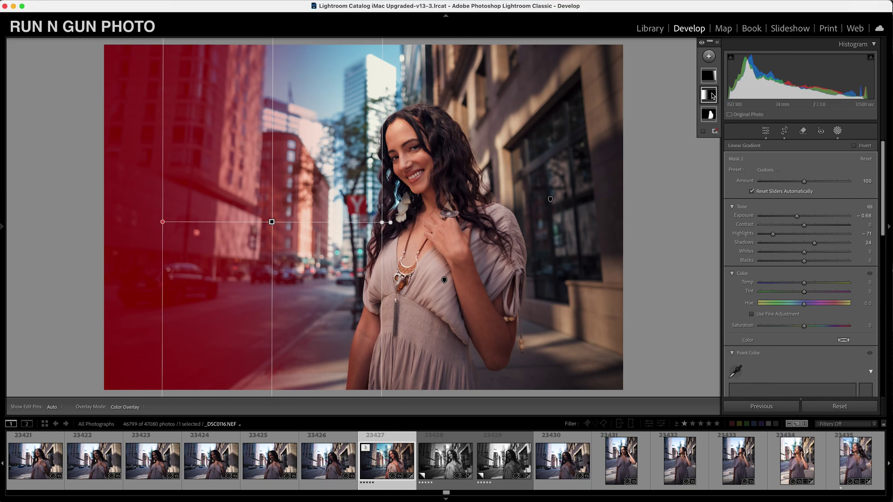
left_click(709, 57)
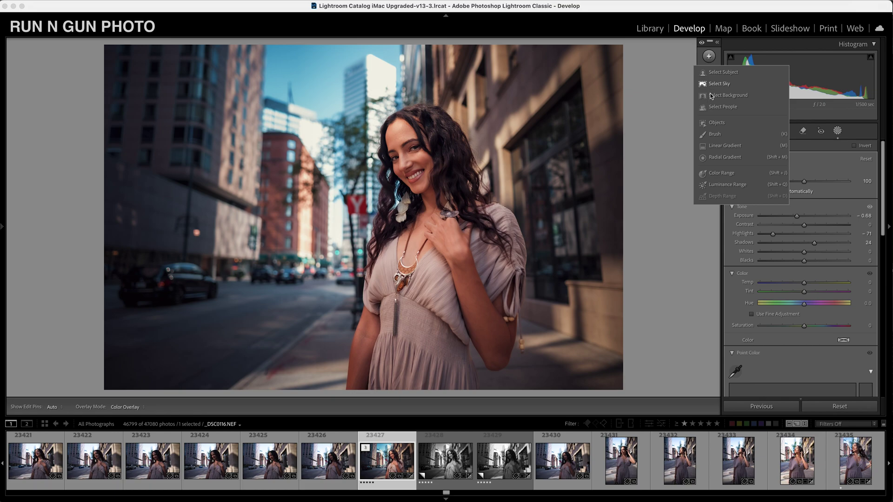
left_click(722, 144)
left_click_drag(162, 222, 250, 231)
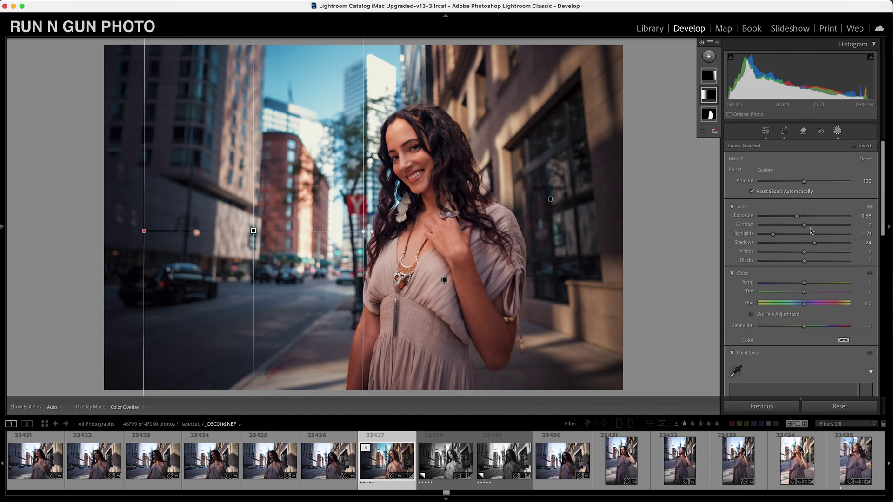
Step: Set the left-hand gradient mask to Amount 101, Highlights −72 and Shadows 23, then tilt it slightly clockwise and shift it toward the woman
left_click_drag(797, 216, 815, 248)
mouse_move(804, 181)
left_mouse_down()
mouse_move(757, 185)
mouse_move(807, 185)
left_mouse_up()
left_click_drag(253, 230, 292, 218)
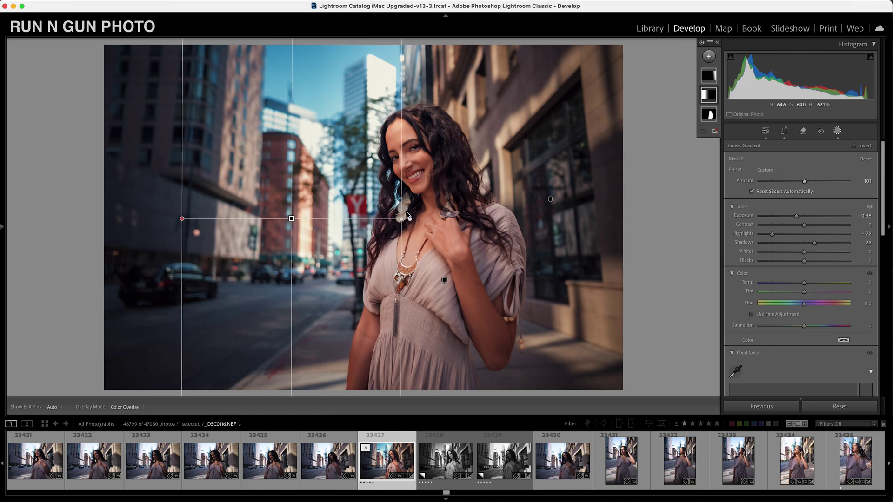
left_click_drag(407, 216, 408, 235)
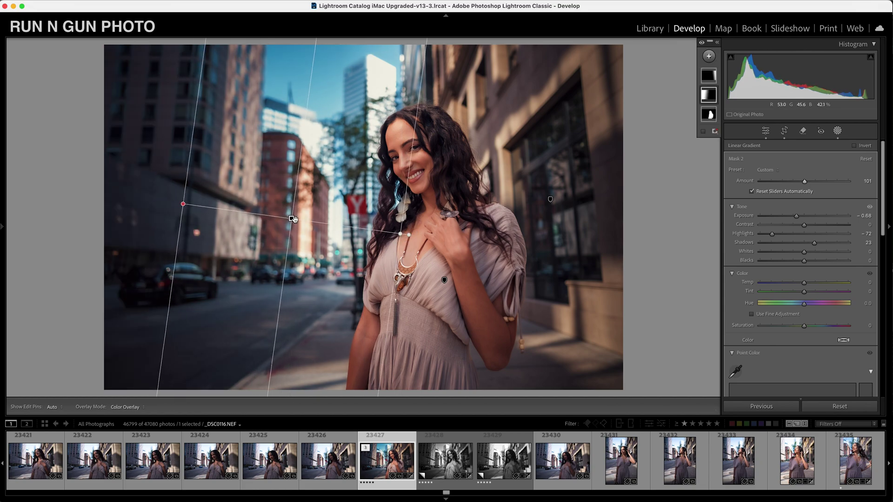
mouse_move(293, 218)
left_mouse_down()
mouse_move(391, 231)
mouse_move(306, 226)
left_mouse_up()
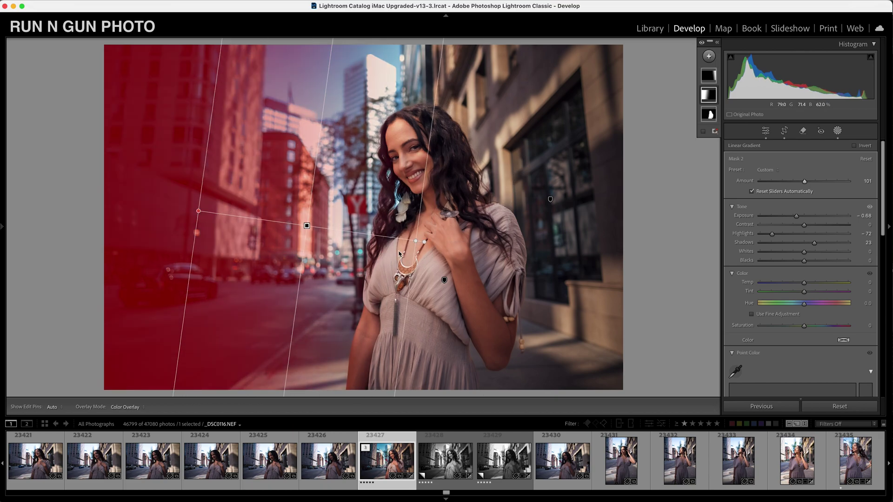
left_click(399, 254)
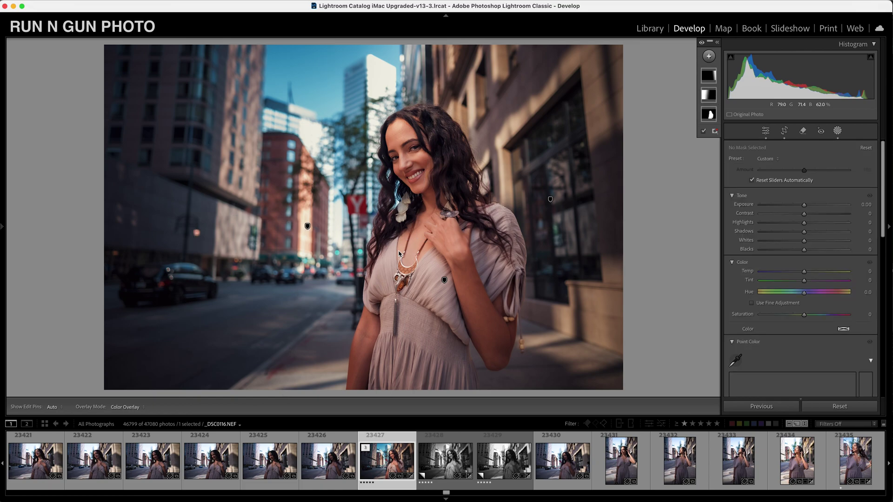
Step: Compare the photo with all masks switched off and on, leaving the masks on
key("shift+w")
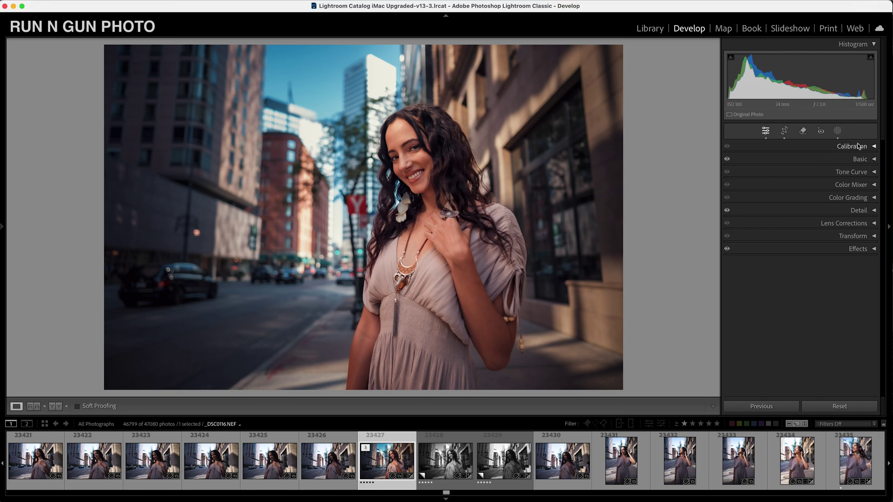
left_click(837, 132)
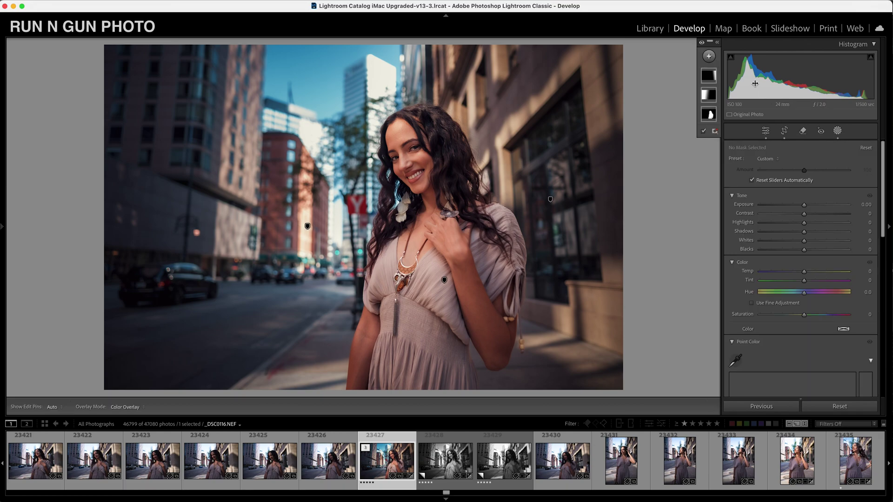
left_click(704, 44)
left_click(703, 45)
left_click(704, 45)
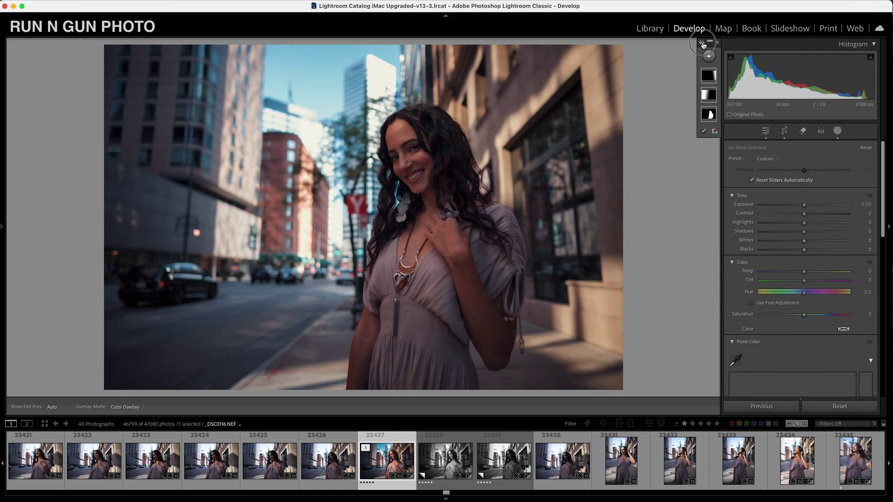
left_click(703, 44)
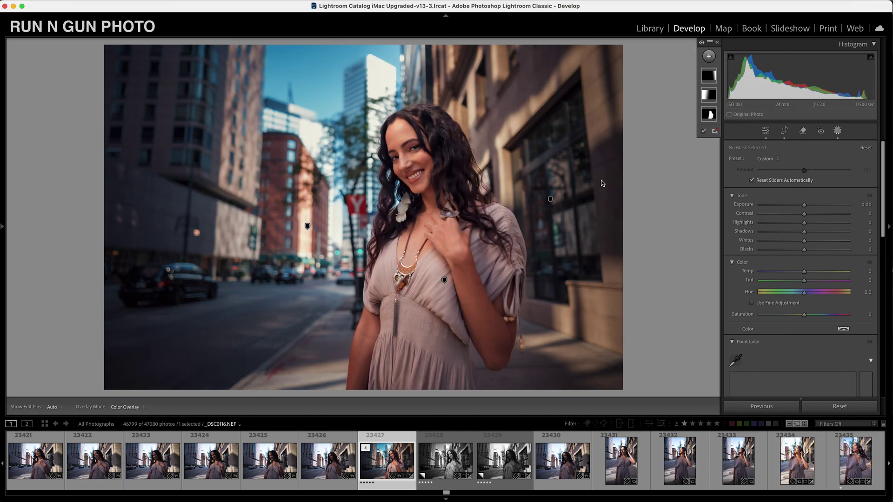
Step: Nudge the linear gradient mask over the right-hand building slightly outward and check the photo's crop framing
left_click(551, 201)
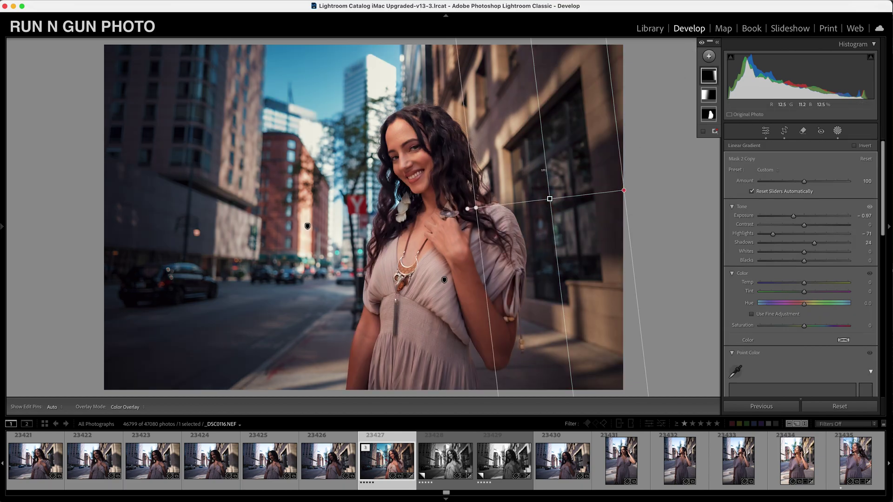
mouse_move(550, 198)
left_mouse_down()
mouse_move(638, 184)
mouse_move(551, 198)
left_mouse_up()
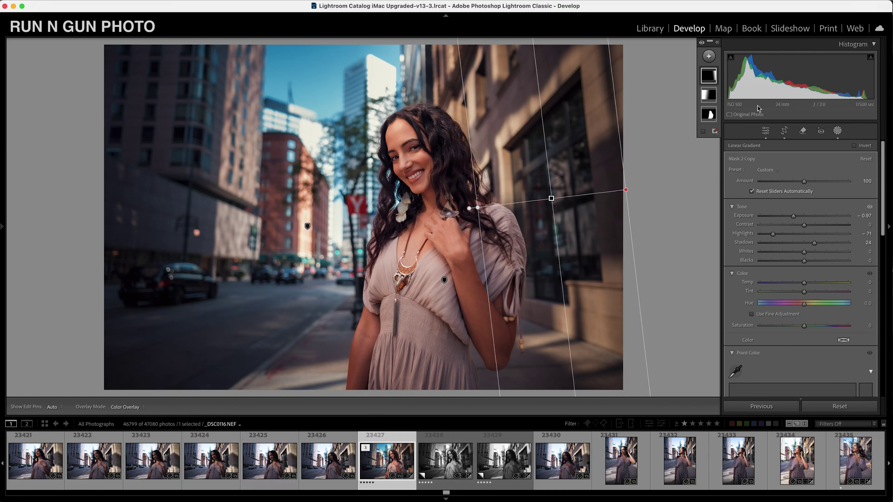
left_click(784, 132)
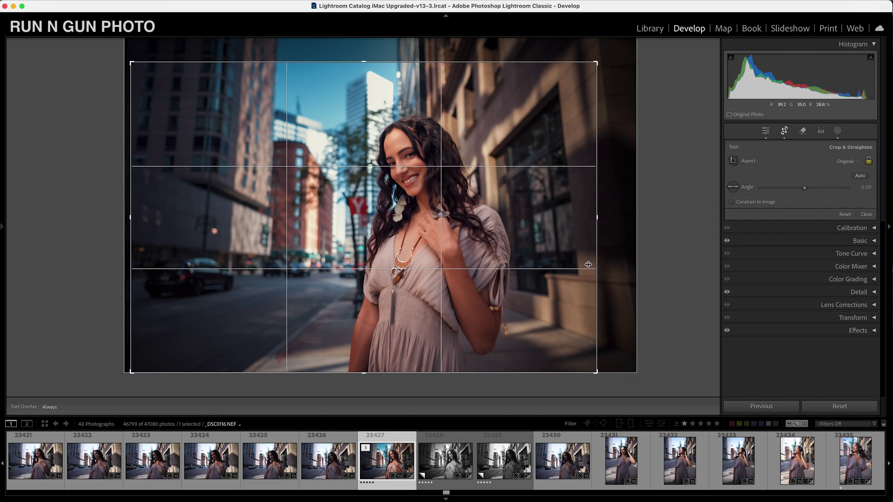
key("Return")
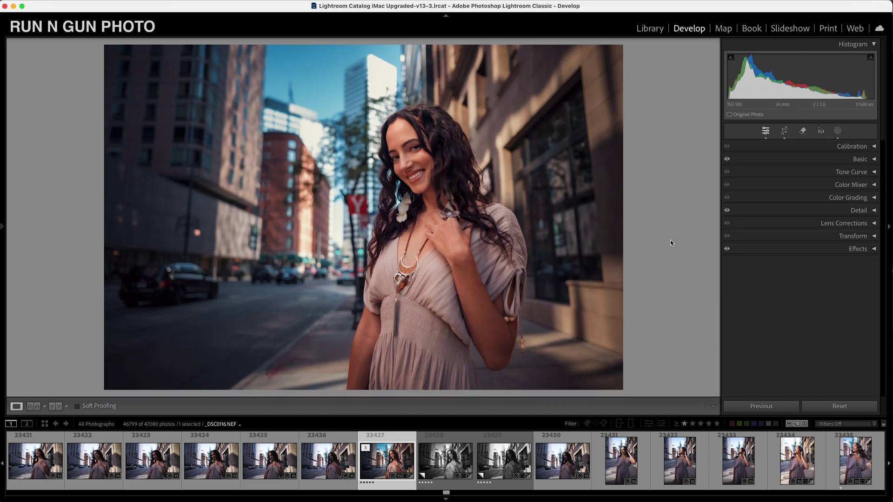
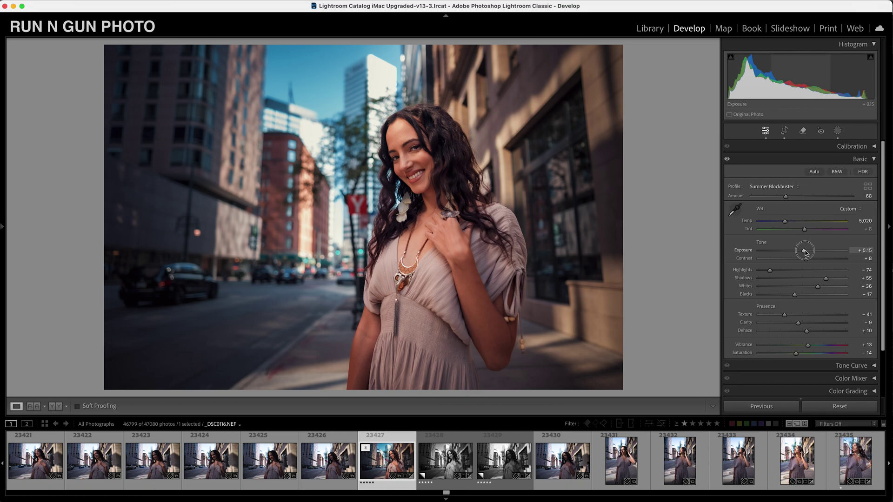
Step: Set the photo's overall Exposure to +0.20 and Highlights to −90, and check the bright skyscraper up close
left_click_drag(806, 251, 807, 255)
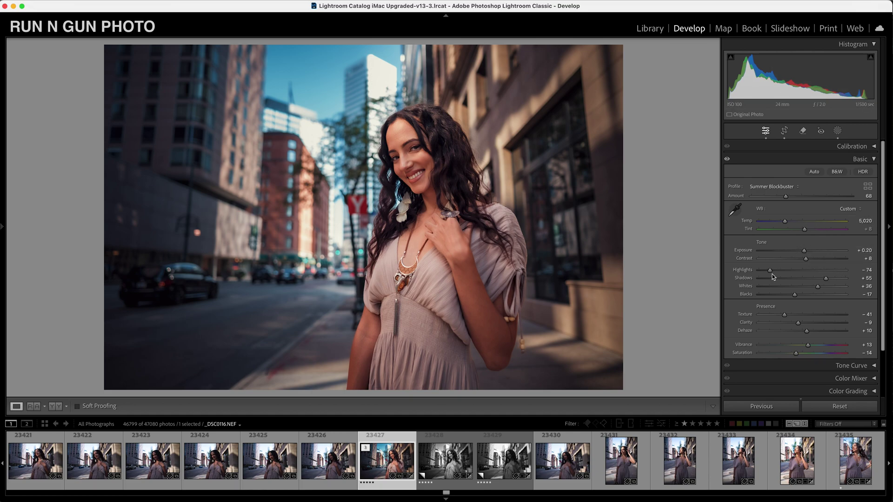
left_click_drag(771, 271, 793, 275)
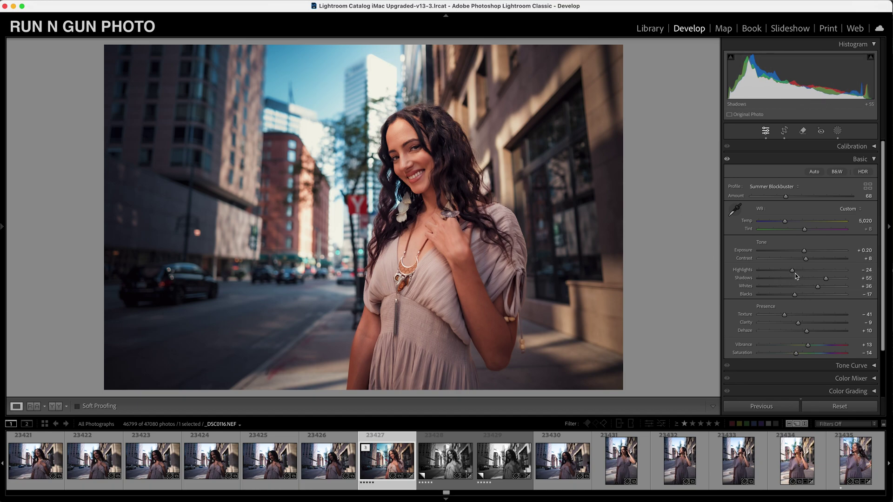
left_click_drag(792, 270, 766, 277)
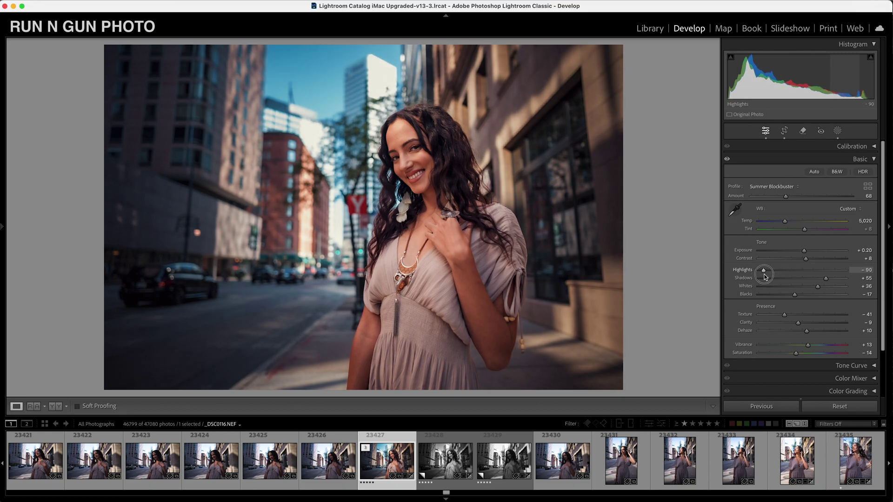
left_click(374, 80)
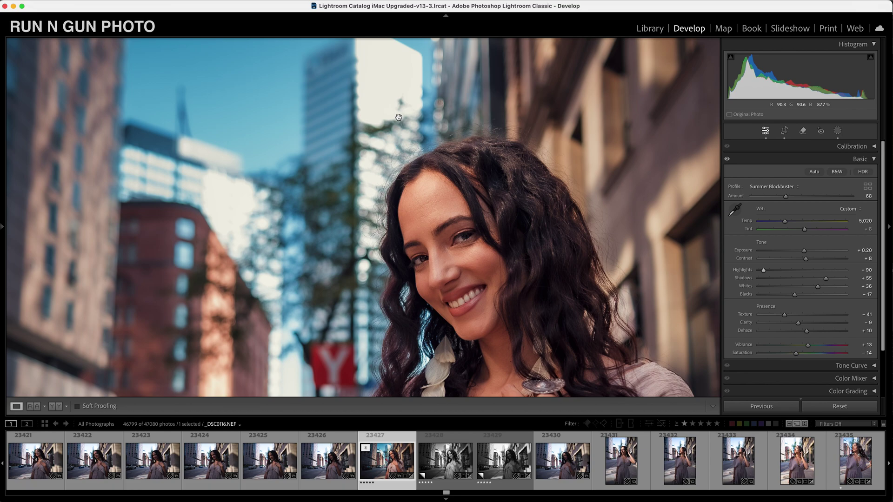
left_click_drag(362, 95, 375, 163)
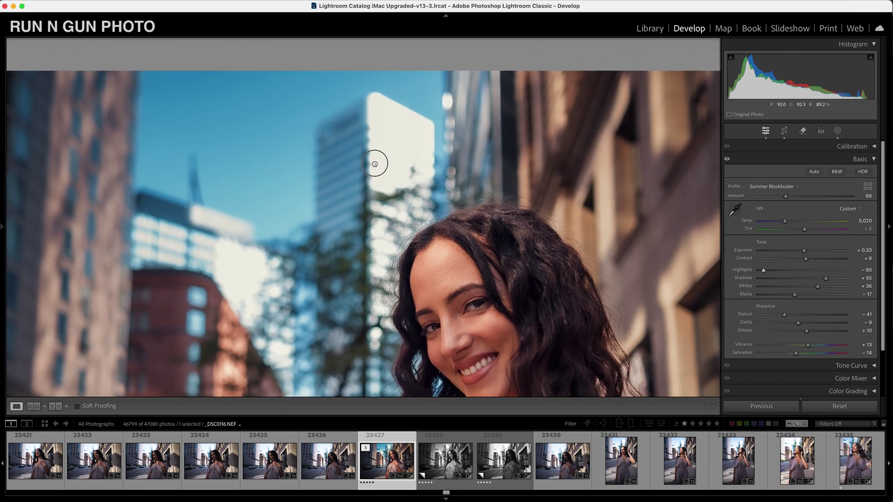
left_click(396, 182)
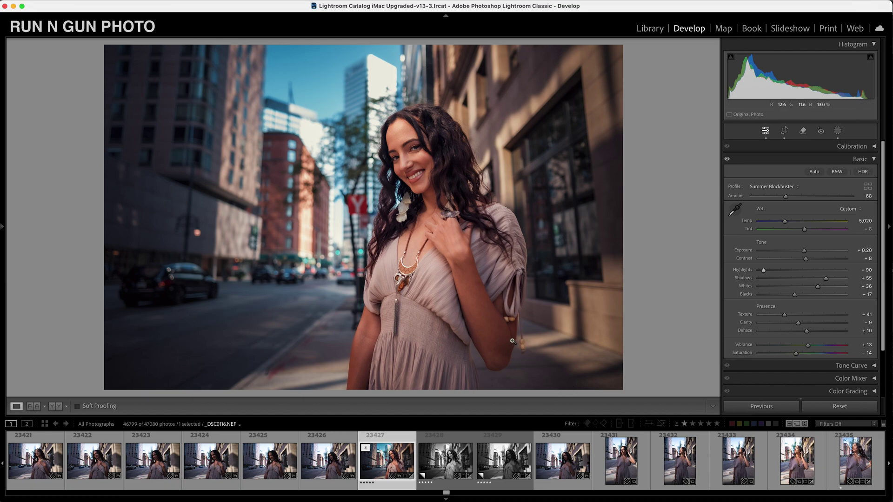
Step: Set the overall Blacks to −13, Texture to −45 and Clarity to −9 while judging the woman's face up close
left_click(427, 156)
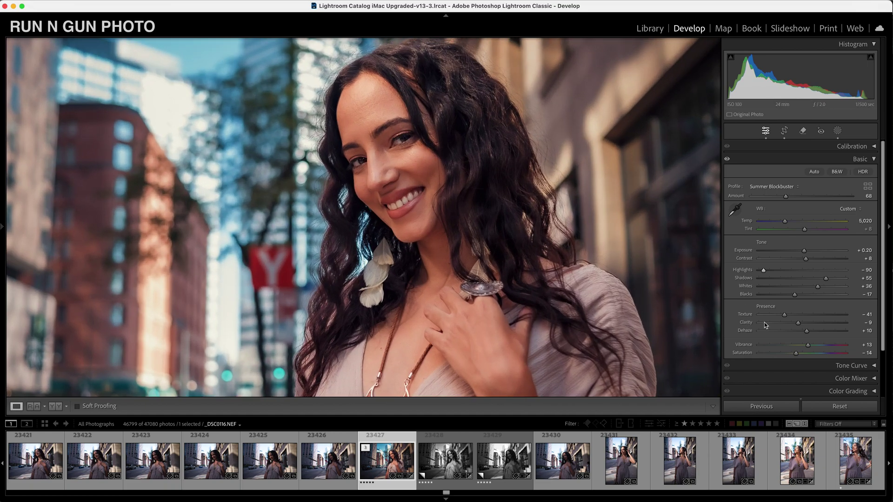
left_click_drag(796, 298, 799, 300)
left_click_drag(785, 315, 801, 324)
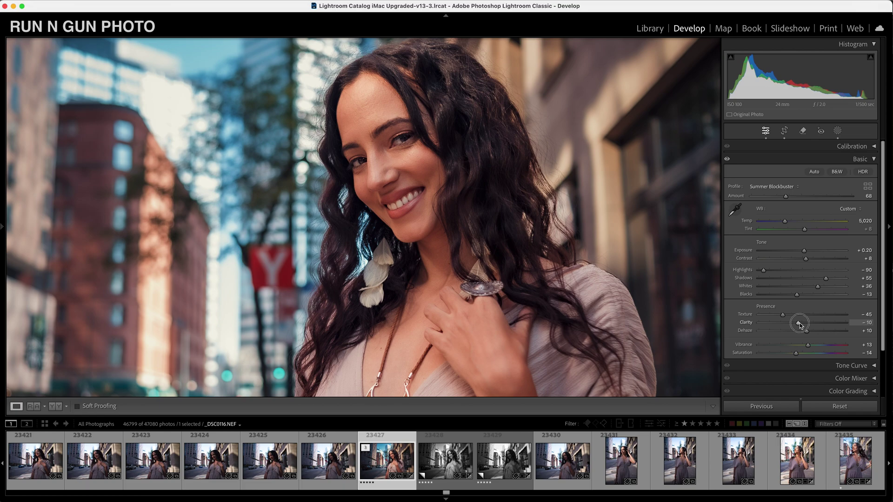
mouse_move(801, 324)
left_mouse_down()
mouse_move(753, 326)
mouse_move(798, 329)
left_mouse_up()
left_click(542, 274)
left_click(535, 289)
left_click(535, 294)
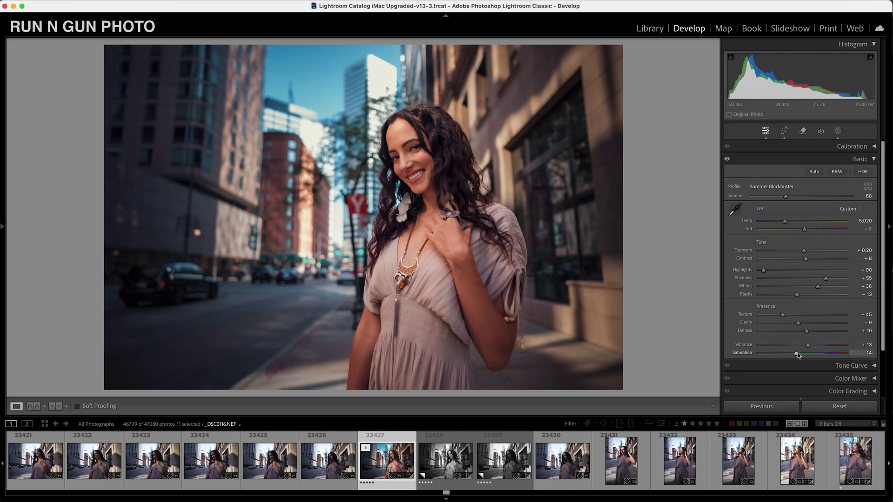
Step: Set the overall Saturation to −15 and the Summer Blockbuster profile's Amount to 74
left_click_drag(799, 354, 798, 354)
left_click_drag(787, 196, 731, 201)
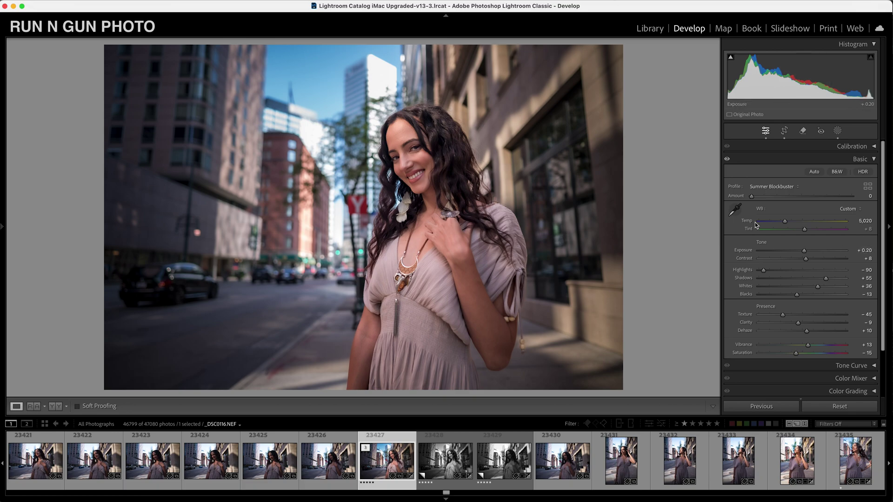
left_click(752, 197)
left_click_drag(752, 197, 790, 202)
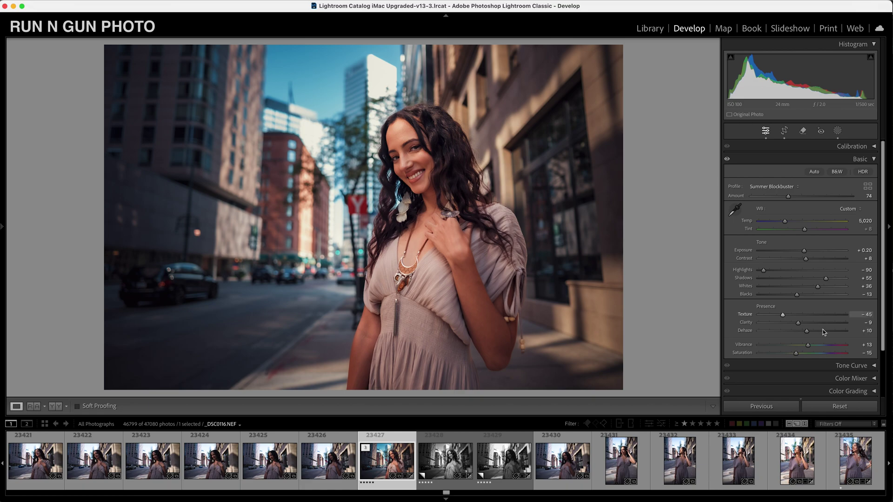
Step: Review the sharpening and noise reduction settings and inspect the woman's face up close
scroll(824, 337, "down", 2)
scroll(825, 337, "down", 3)
left_click(874, 350)
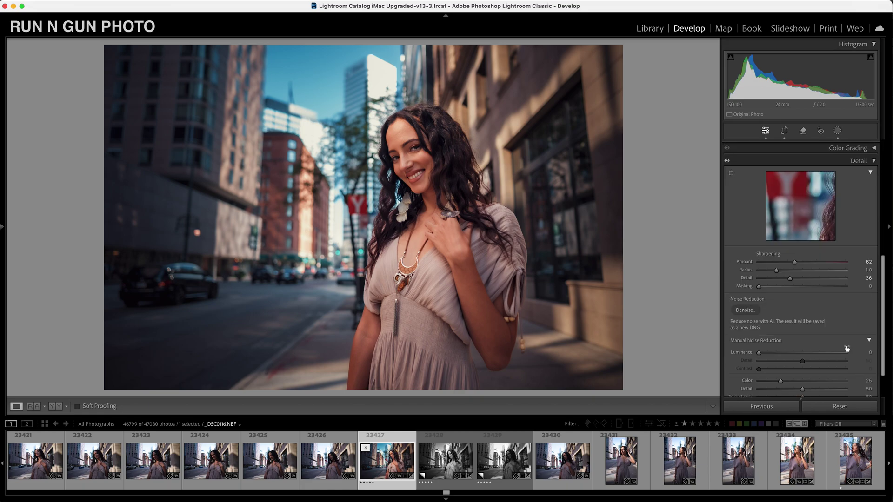
left_click(874, 154)
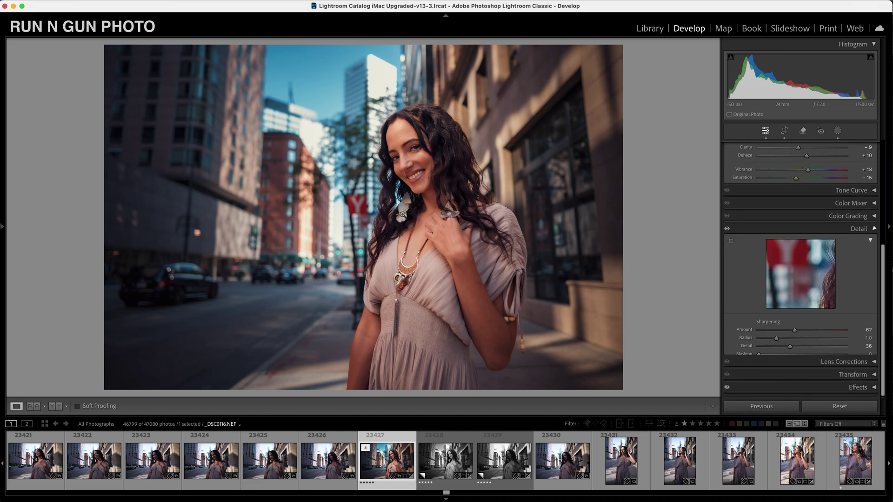
left_click(402, 165)
left_click(422, 150)
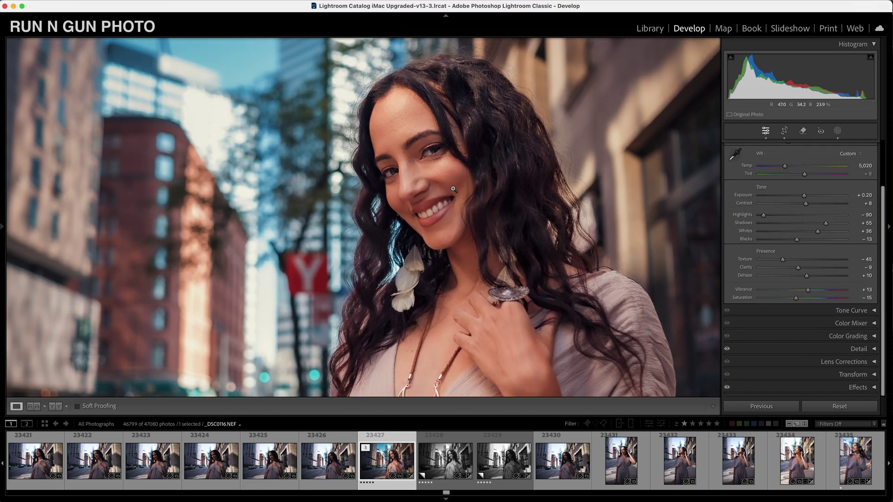
Step: Set the post-crop vignette Amount to −18, comparing the photo with the effect off and on
left_click(874, 388)
left_click(800, 322)
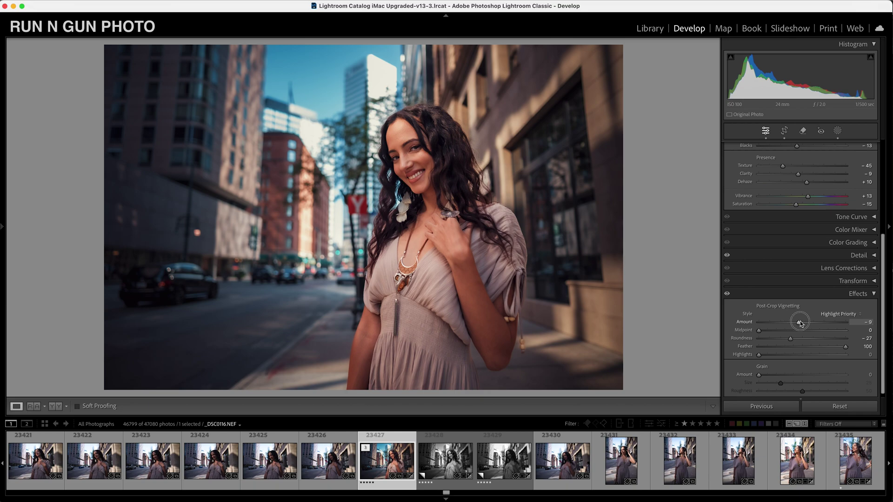
left_click_drag(801, 325, 795, 327)
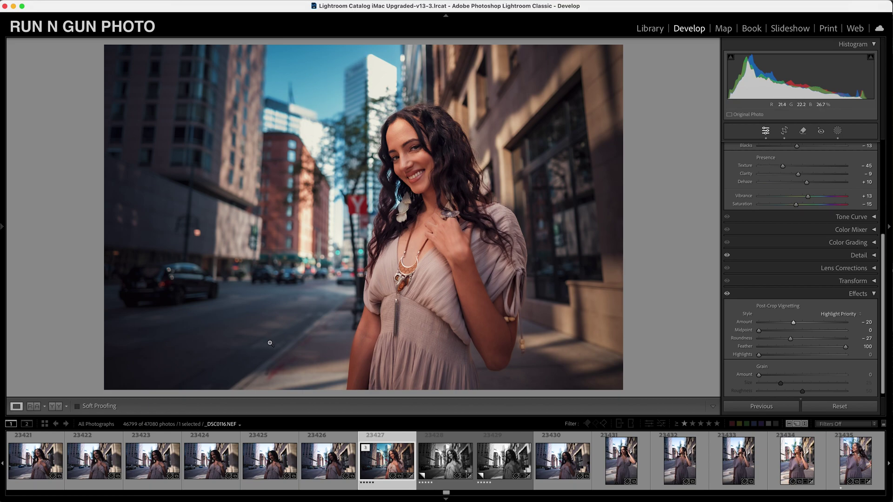
left_click(728, 295)
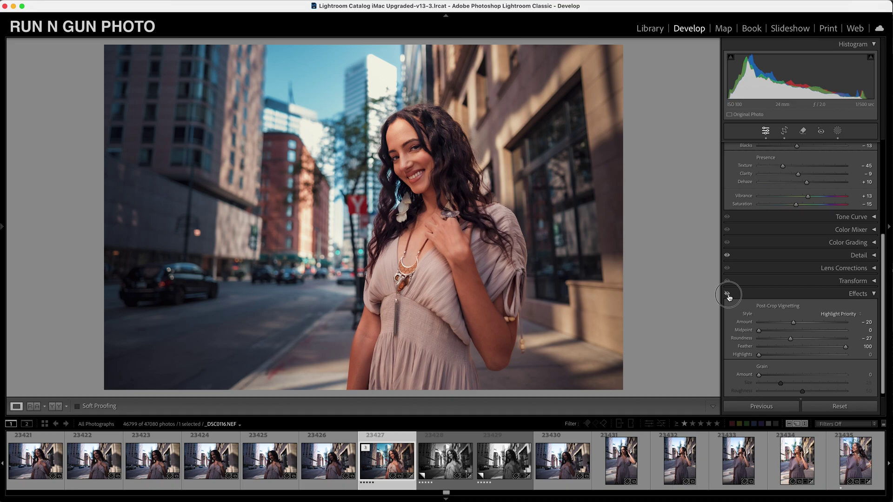
left_click(728, 294)
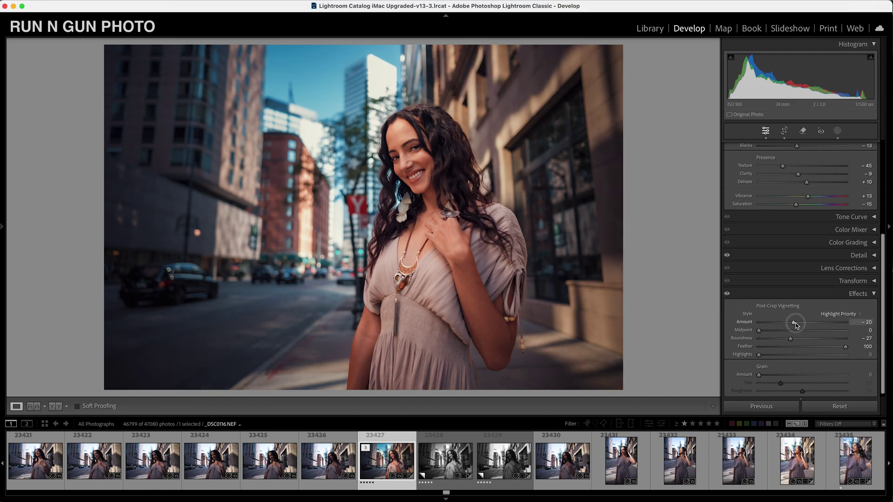
left_click_drag(796, 323, 798, 324)
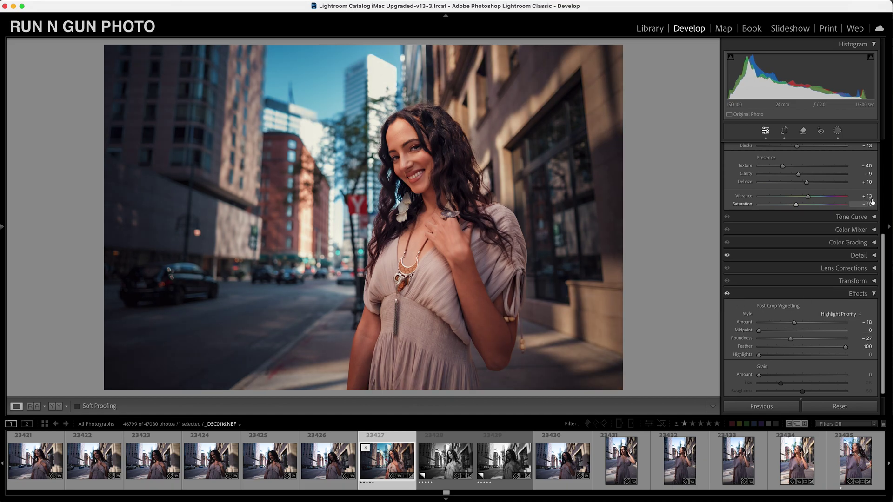
left_click(875, 298)
scroll(814, 322, "up", 5)
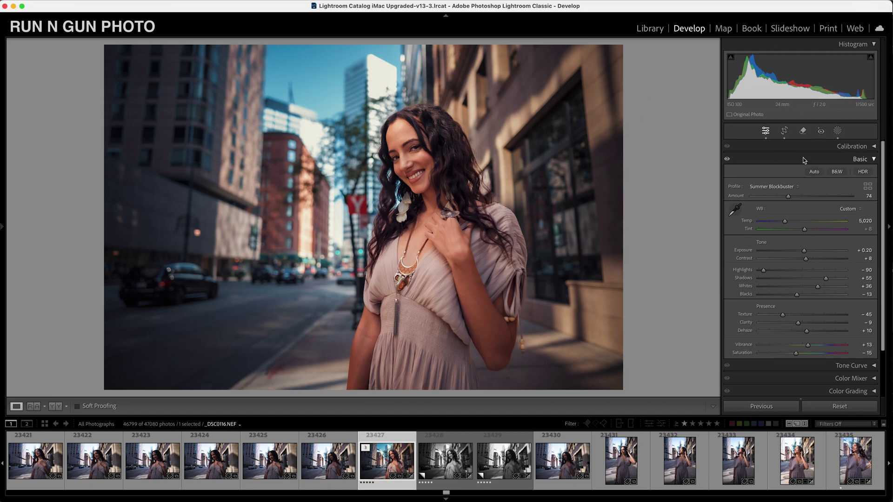
Step: Set the woman's subject mask Exposure to 0.91 and copy the photo's develop settings, including all three masks
left_click(838, 131)
mouse_move(713, 84)
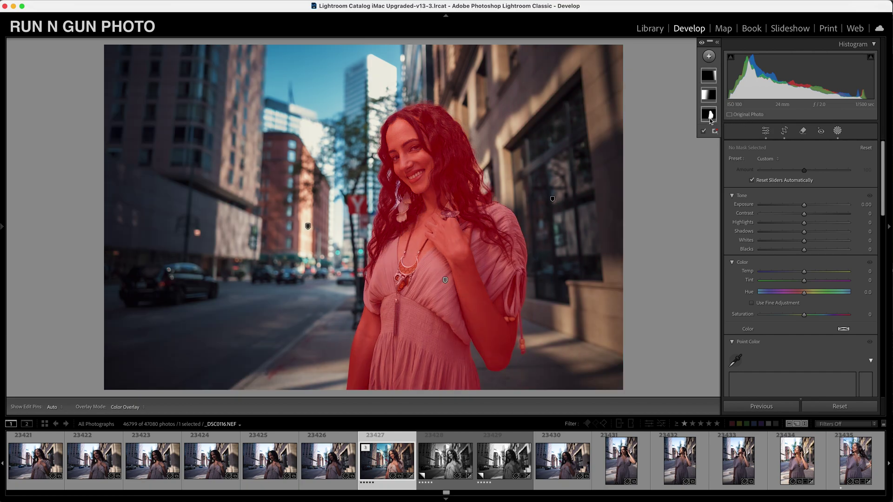
left_click(709, 114)
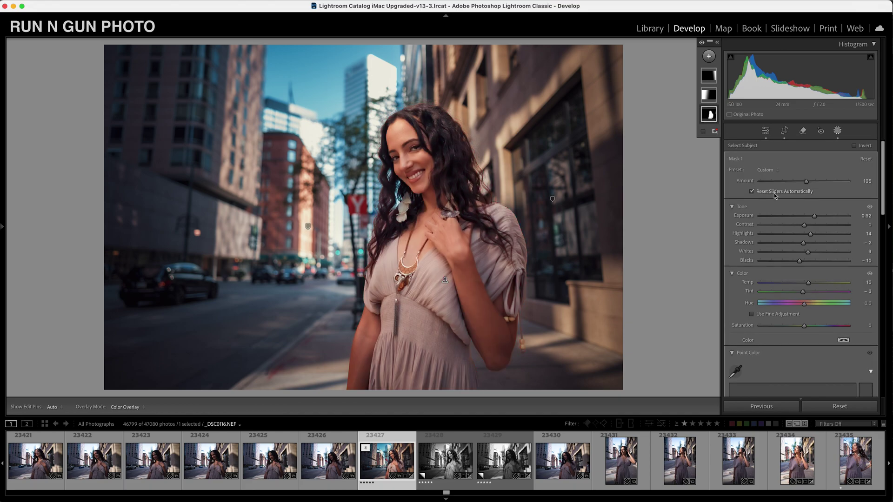
left_click_drag(815, 216, 815, 217)
key("super+shift+c")
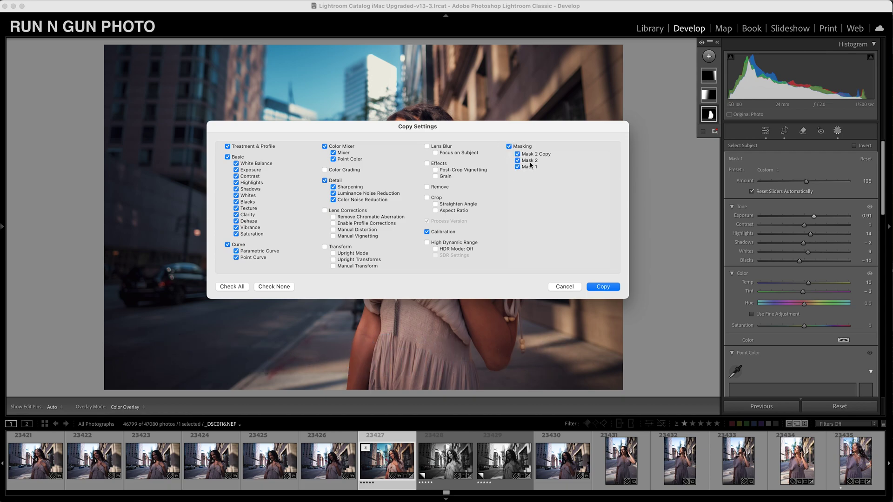
left_click(600, 287)
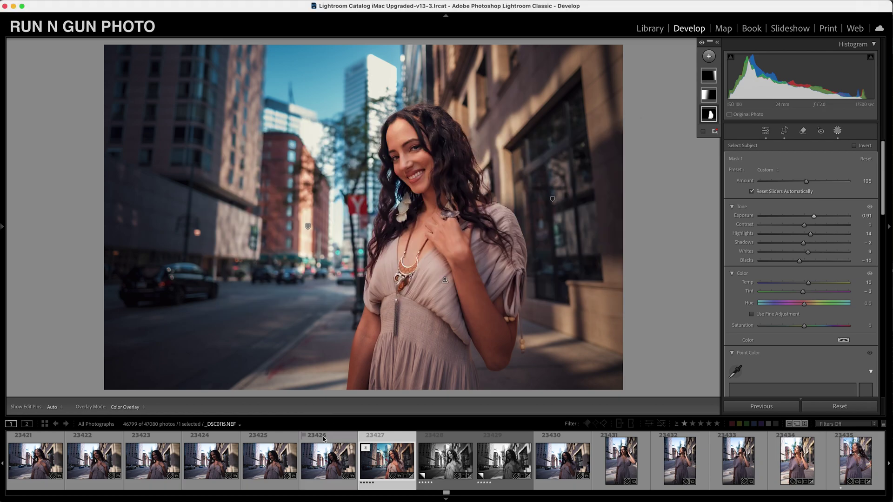
Step: Browse the other street portraits from the shoot and examine the look of the finished color edits
left_click_drag(445, 496, 448, 493)
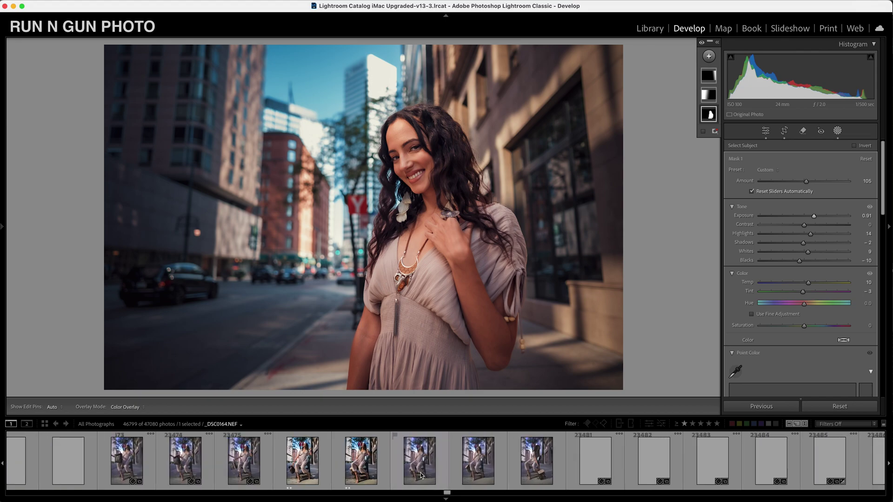
scroll(420, 475, "up", 8)
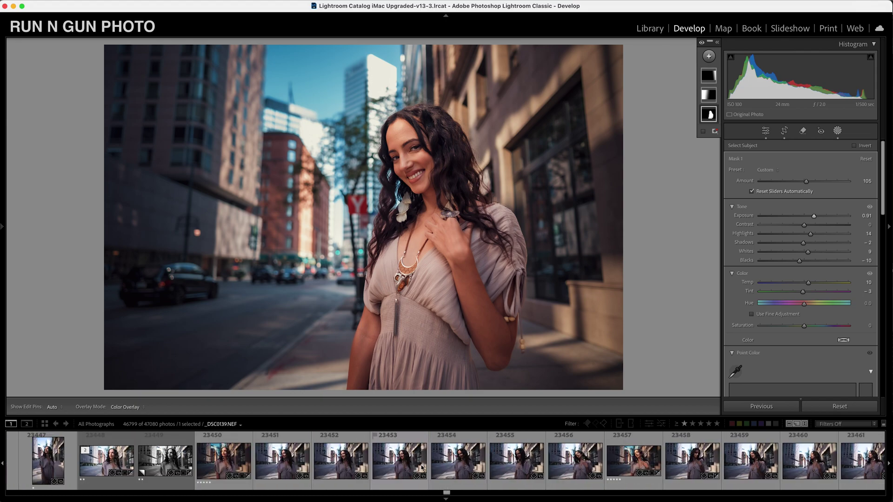
left_click(623, 463)
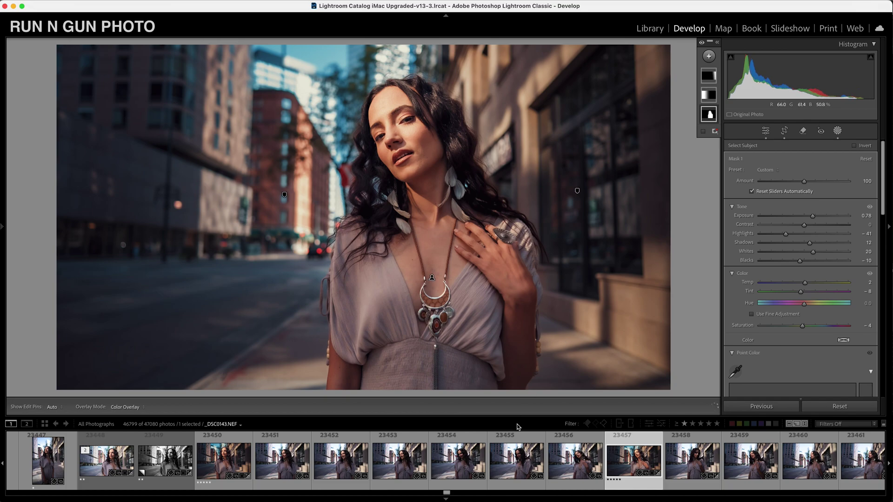
left_click(237, 471)
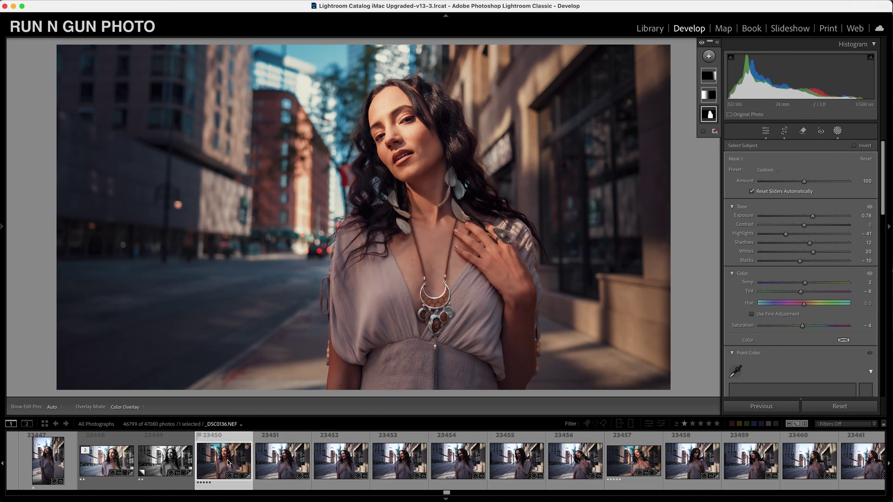
scroll(298, 467, "up", 4)
scroll(302, 467, "up", 8)
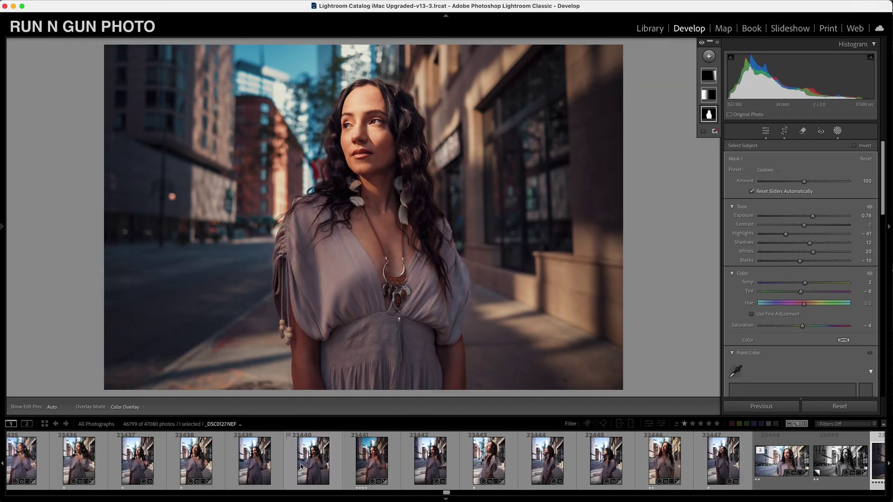
scroll(381, 473, "up", 10)
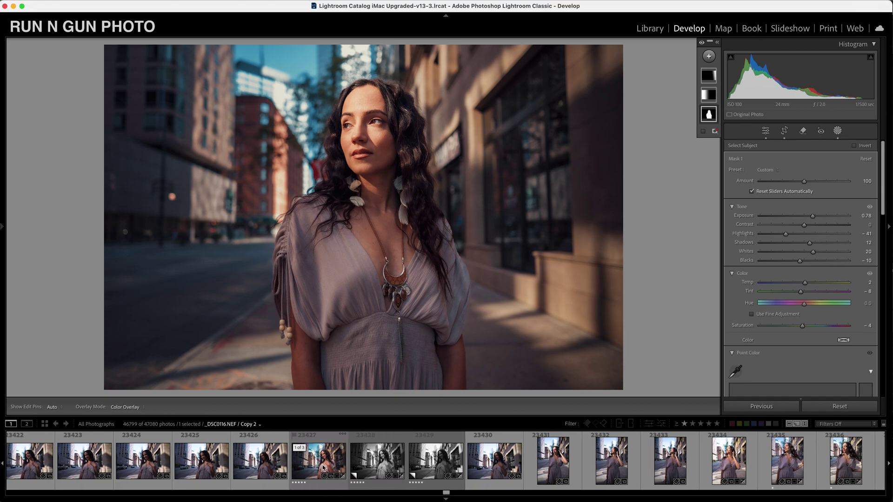
left_click(379, 461)
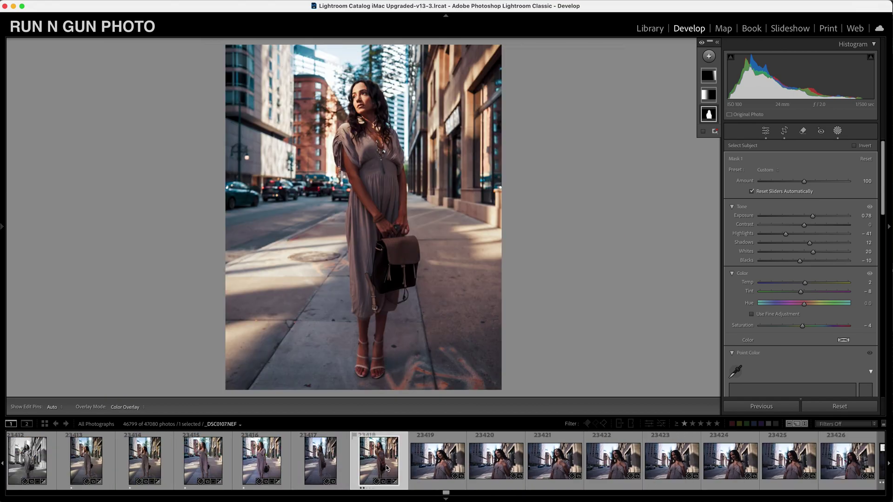
Step: Compare the full-length color portrait _DSC0100.NEF with its unedited version
scroll(217, 462, "up", 3)
left_click(217, 462)
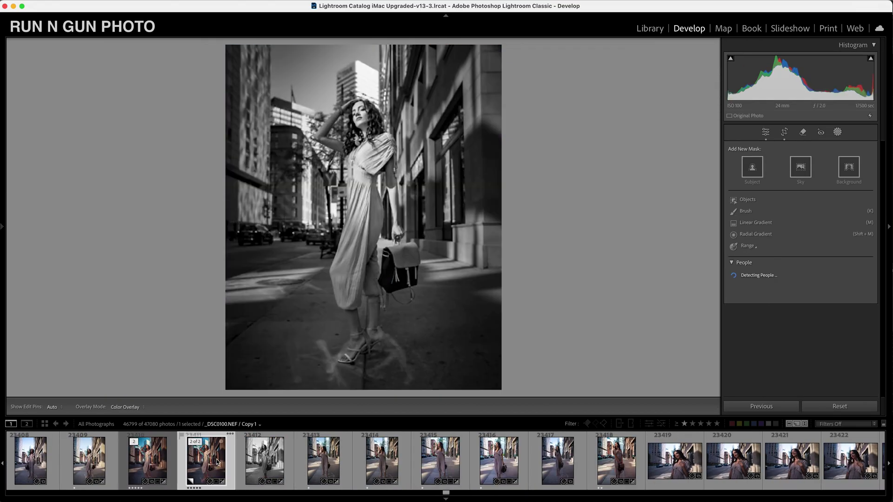
left_click(158, 465)
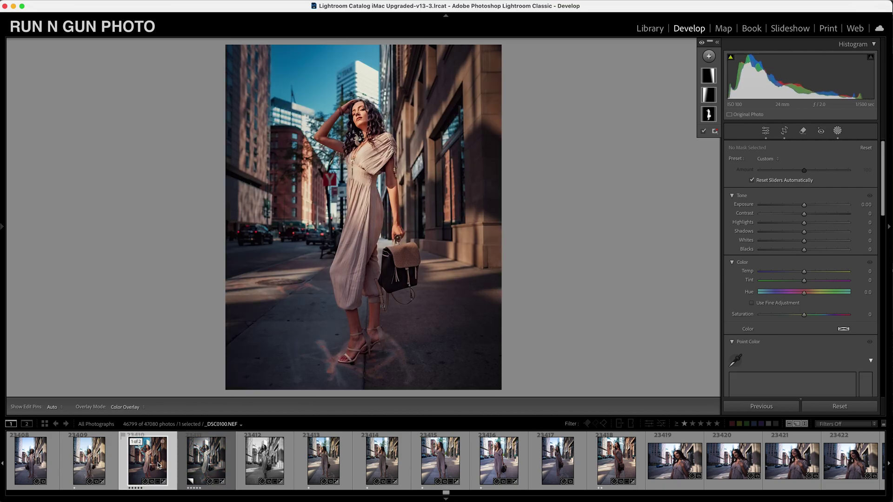
key("backslash")
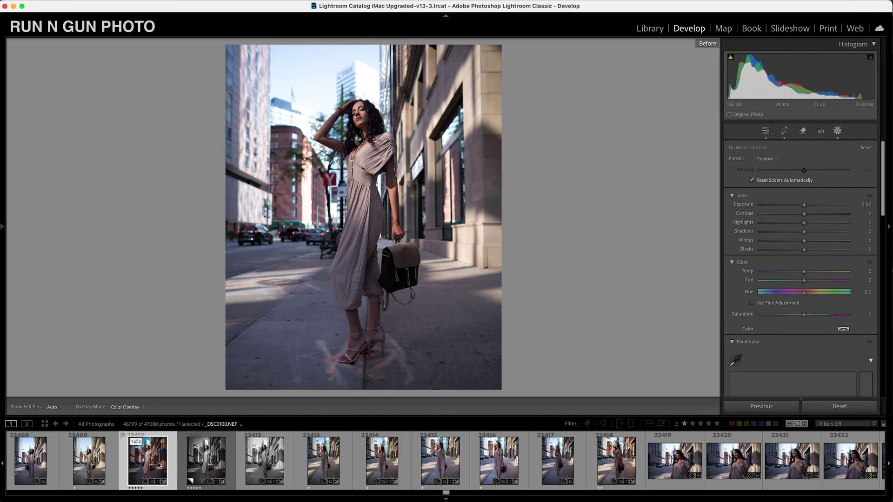
key("backslash")
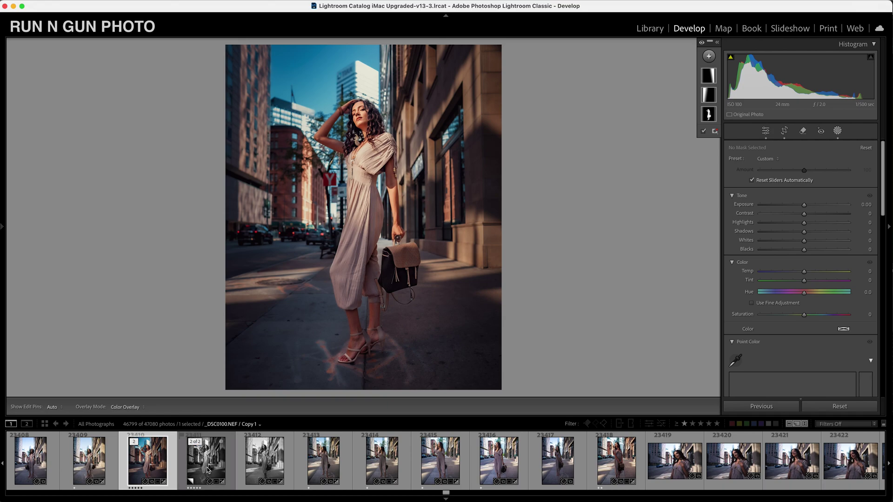
Step: Paste the copied develop settings and masks onto the unedited portrait _DSC0142.NEF
scroll(378, 463, "down", 5)
scroll(378, 463, "down", 5)
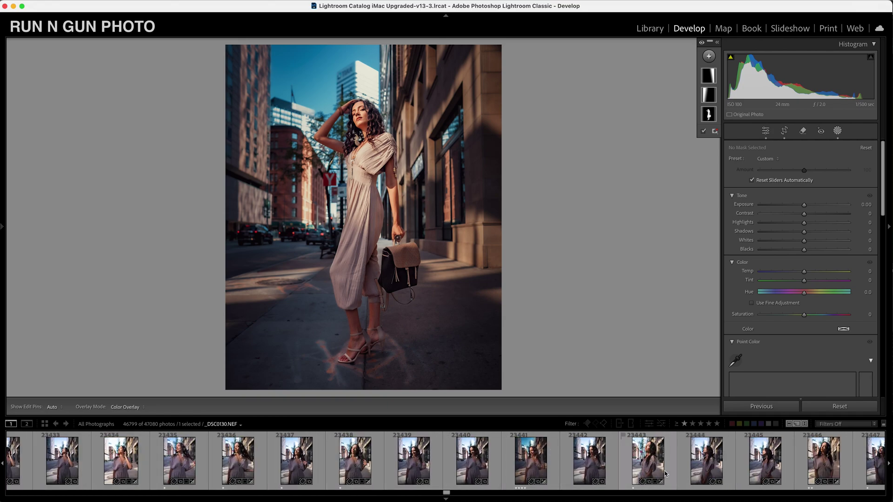
left_click(650, 465)
scroll(650, 466, "down", 5)
left_click(666, 464)
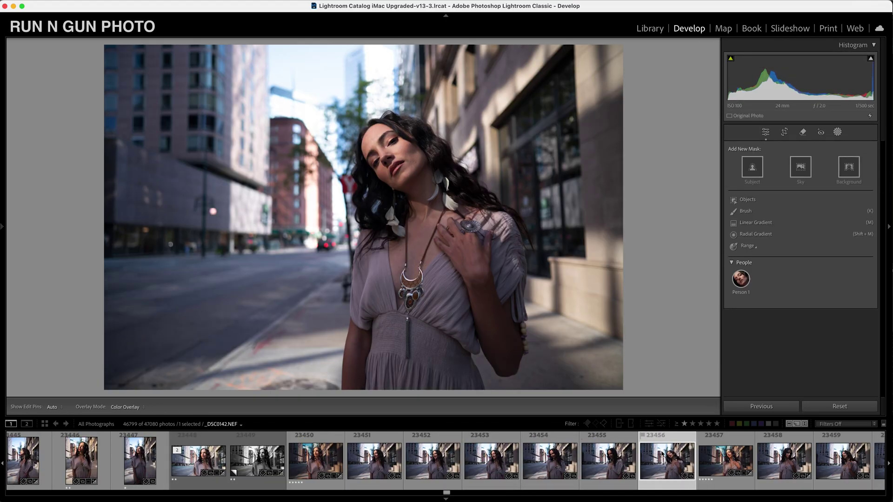
key("super+shift+v")
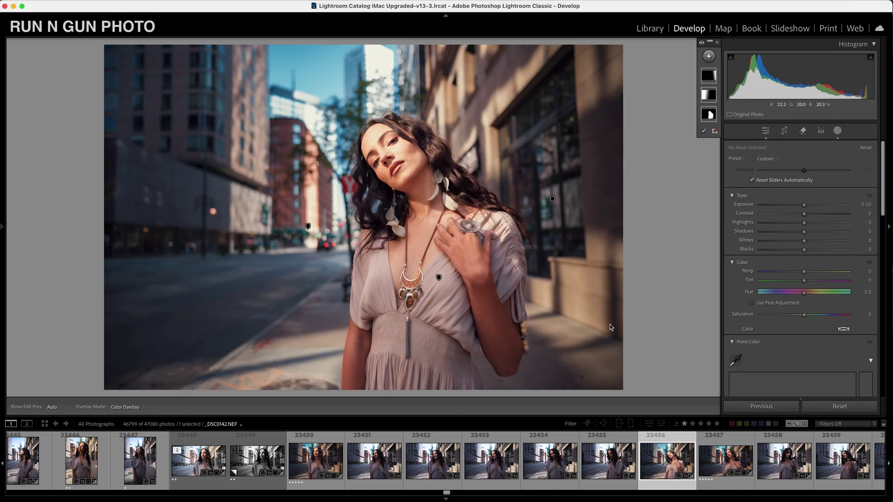
Step: Set the subject mask's Exposure to 0.48 and compare the portrait with its unedited version
mouse_move(439, 277)
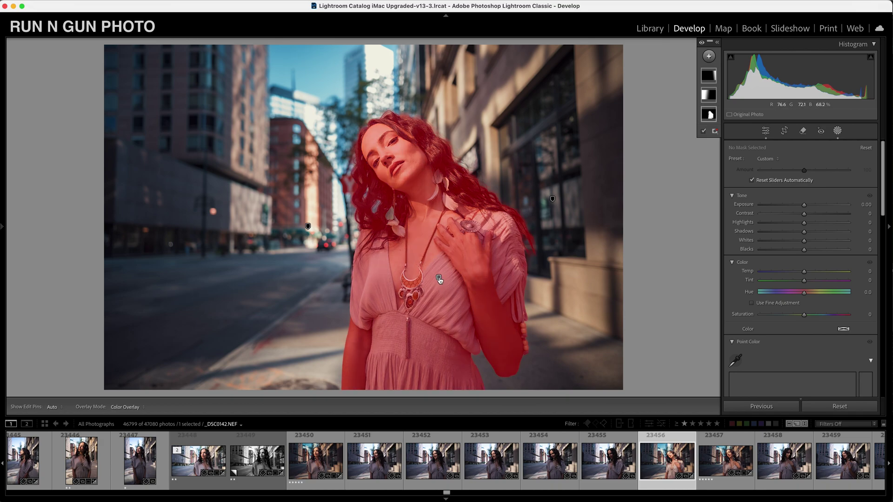
left_click(438, 278)
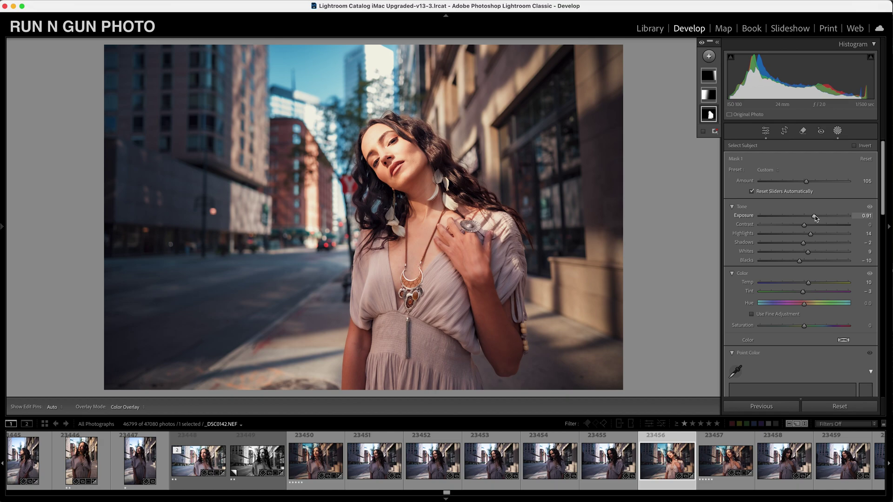
left_click_drag(815, 215, 810, 217)
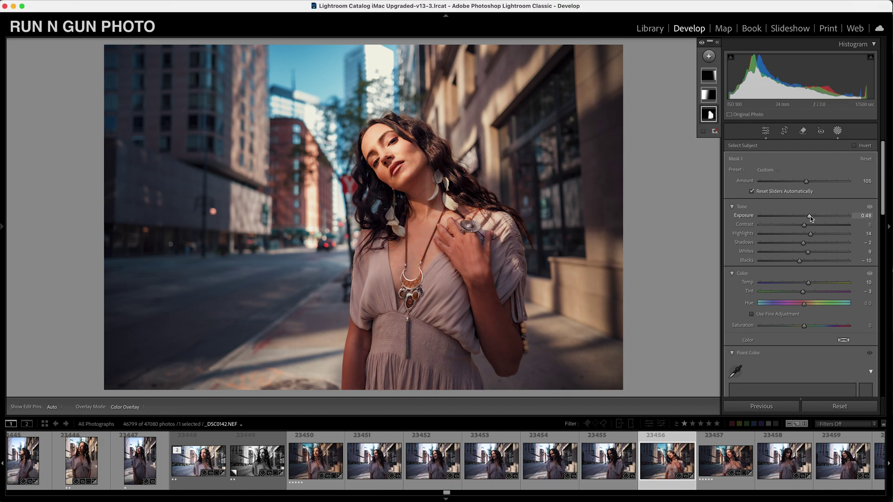
key("backslash")
key("backslash")
Step: Shift the street-side and building-side linear gradients closer to the woman, comparing the photo with all masks off and on
left_click(709, 95)
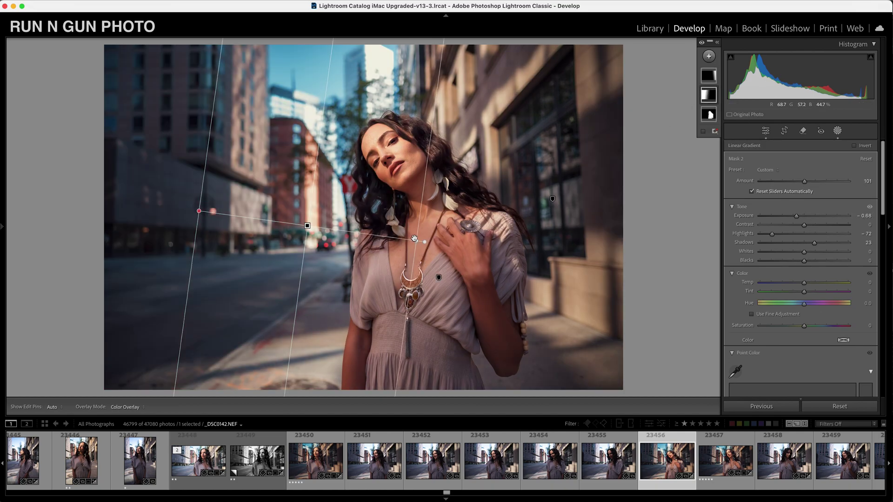
left_click_drag(415, 240, 392, 236)
left_click_drag(293, 225, 310, 227)
left_click(553, 199)
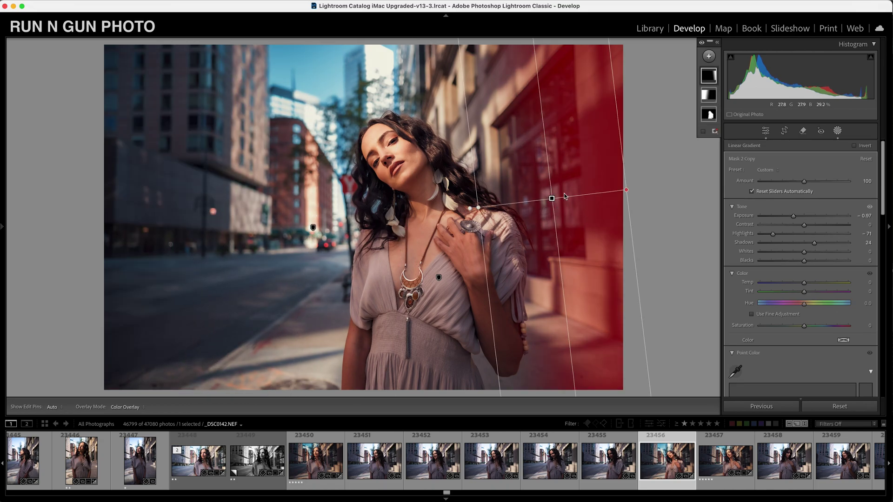
left_click_drag(552, 199, 531, 195)
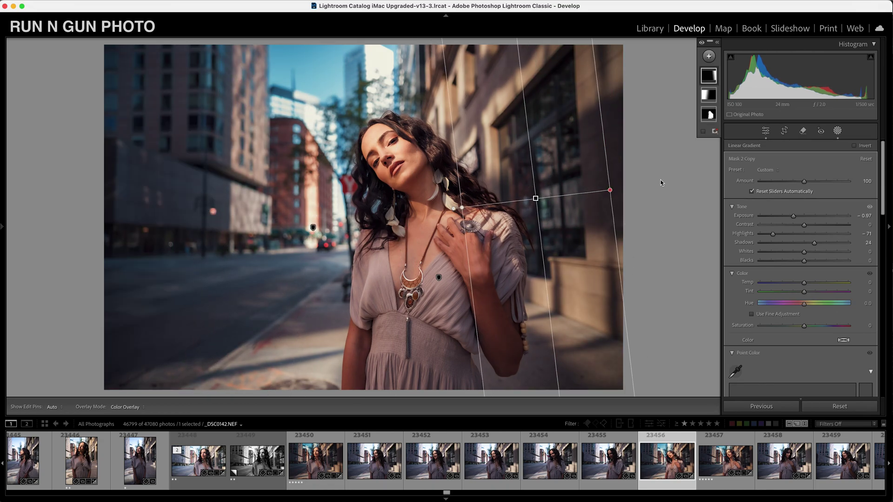
left_click(702, 43)
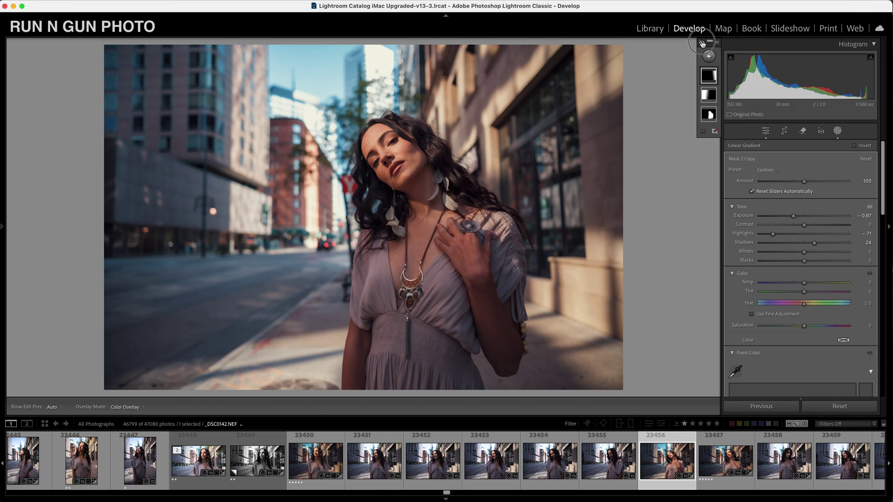
left_click(703, 43)
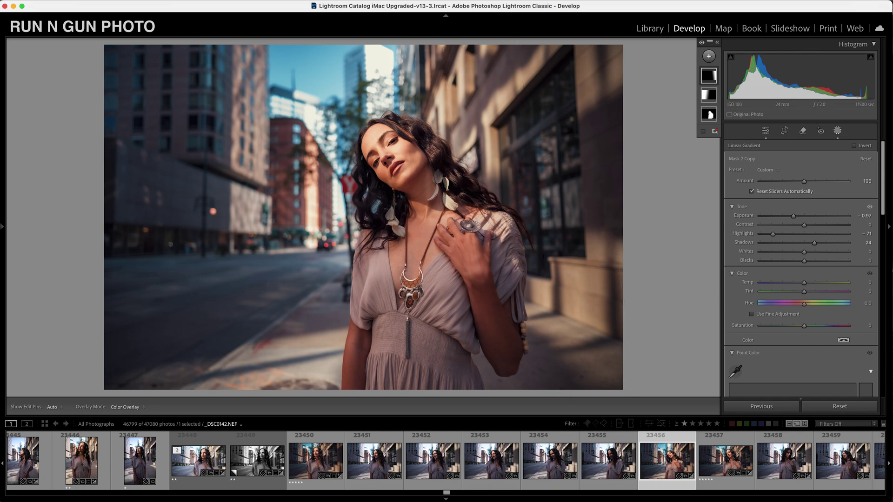
Step: Compare the edited portrait _DSC0143.NEF with its unedited version
left_click(737, 461)
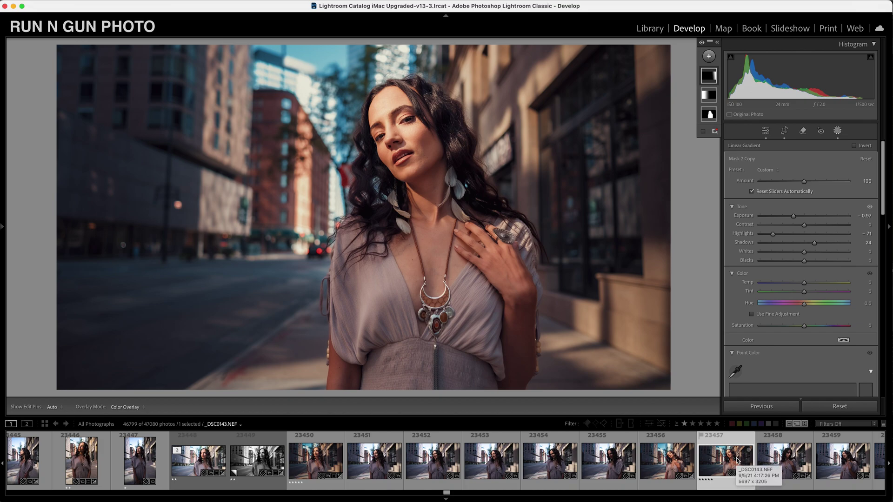
key("backslash")
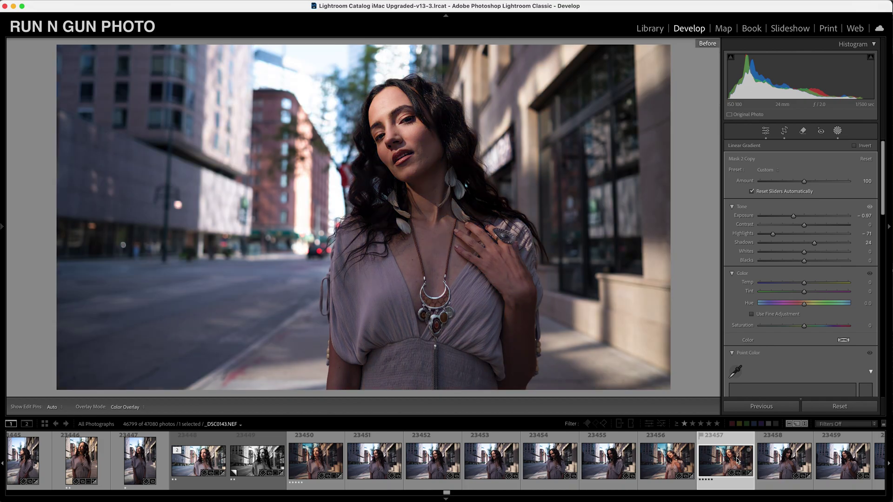
key("backslash")
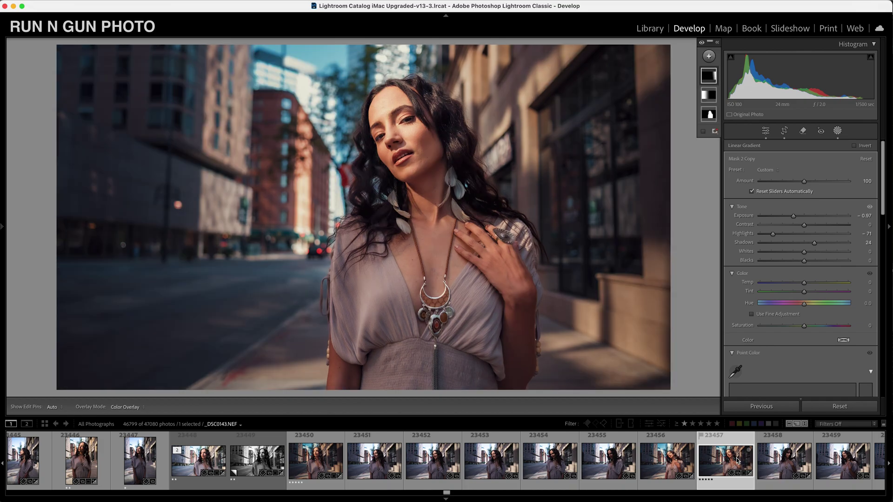
Step: Return to the color version of _DSC0116.NEF and compare it with its unedited version
scroll(846, 475, "down", 6)
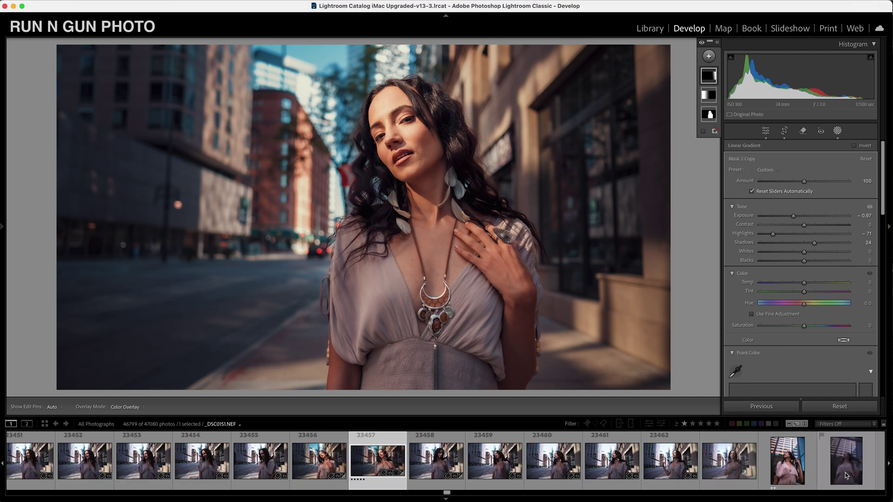
scroll(846, 476, "down", 3)
scroll(846, 475, "up", 12)
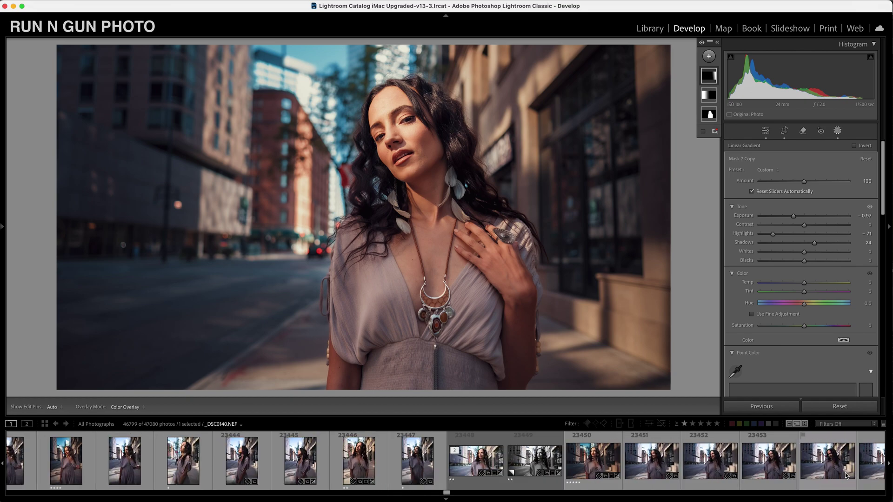
scroll(846, 475, "up", 10)
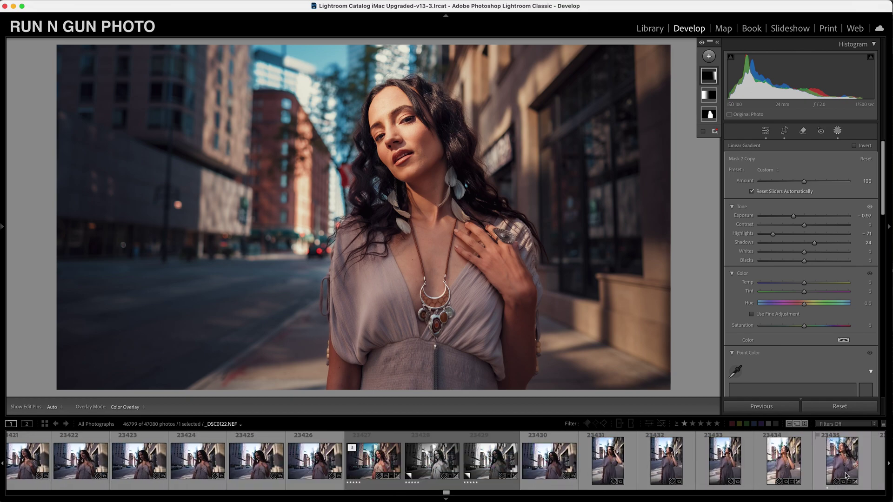
left_click(373, 461)
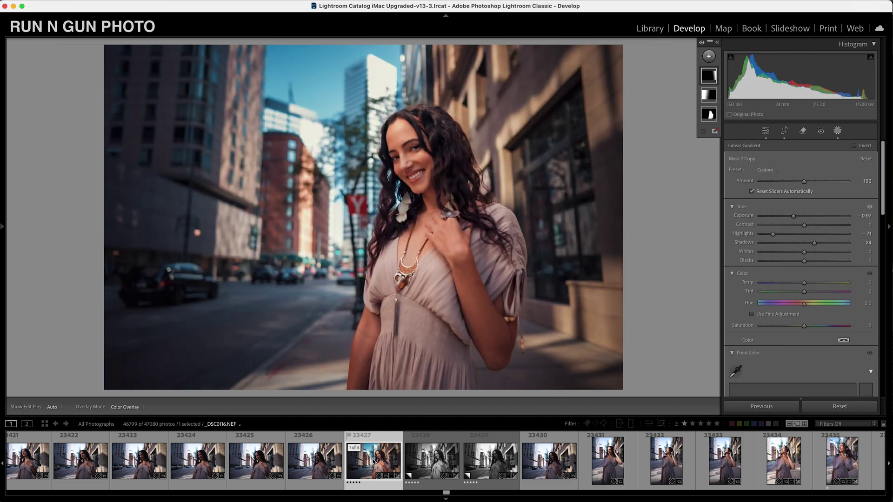
key("backslash")
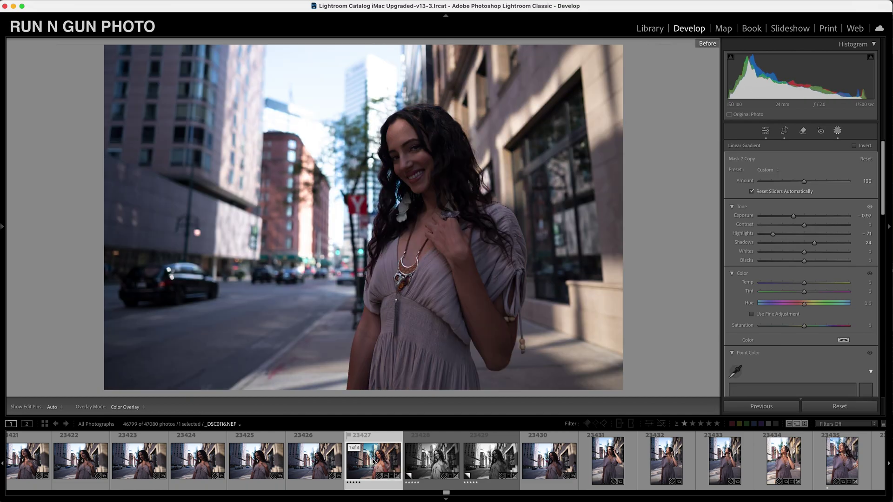
key("backslash")
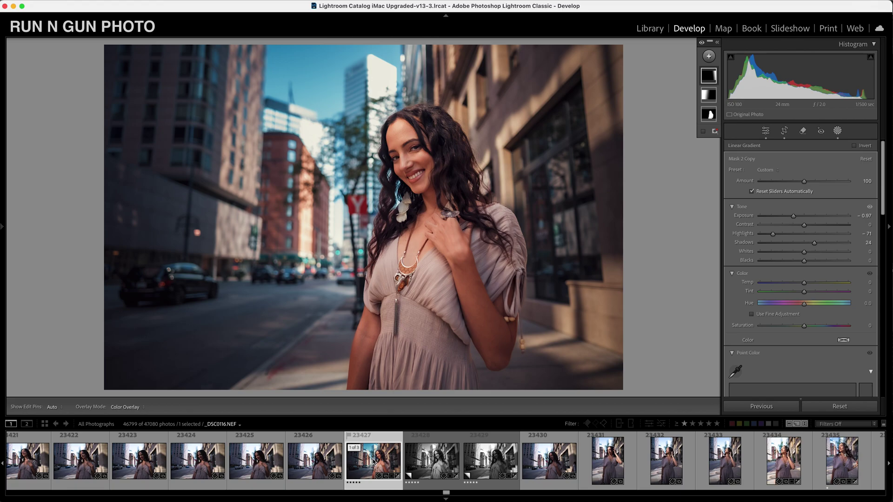